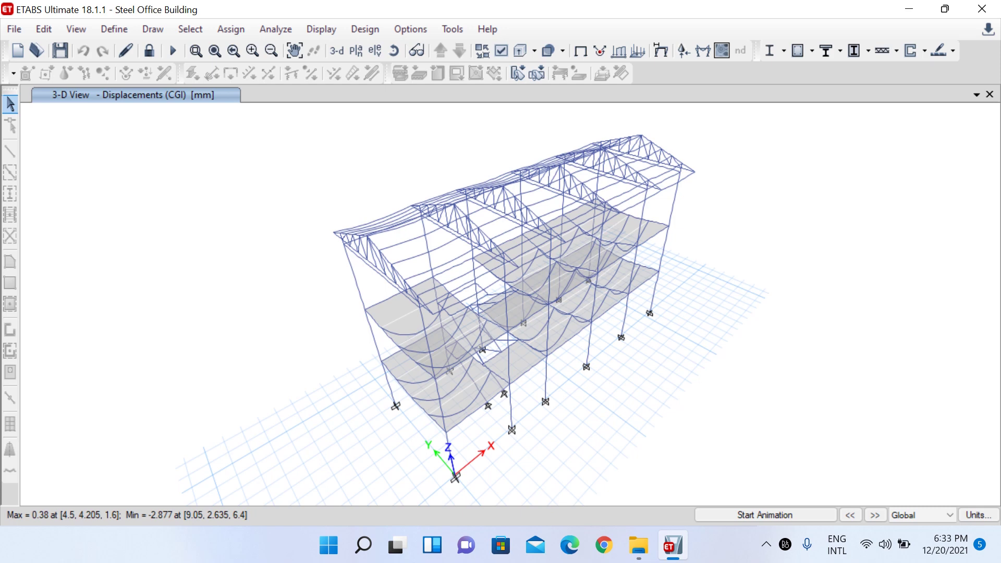
pyautogui.click(768, 543)
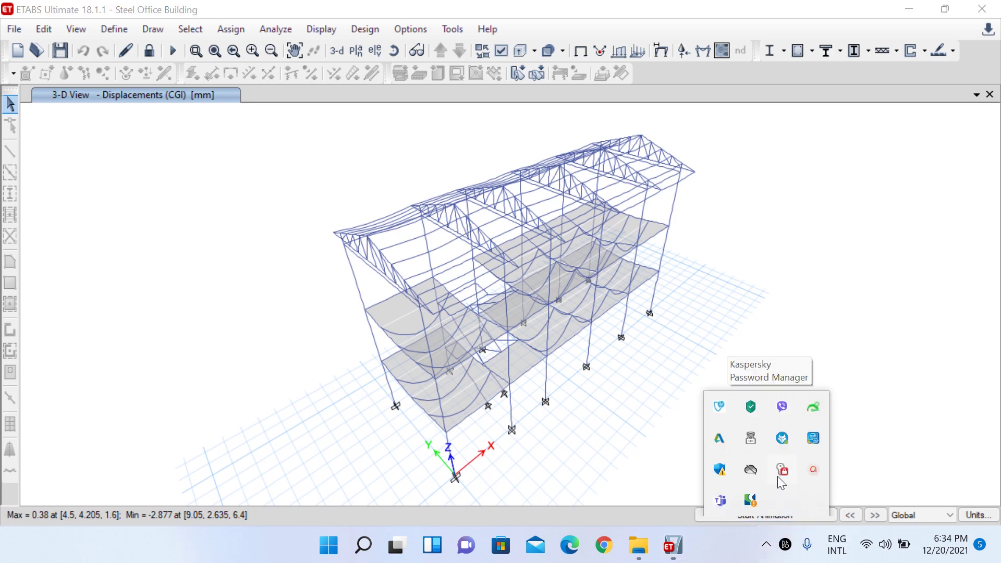
pyautogui.click(813, 470)
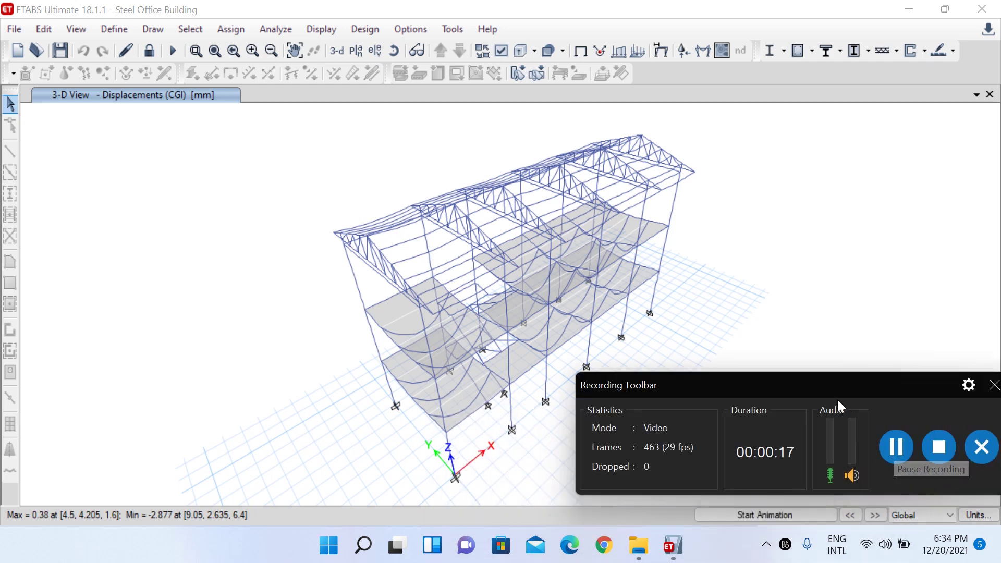
pyautogui.click(874, 415)
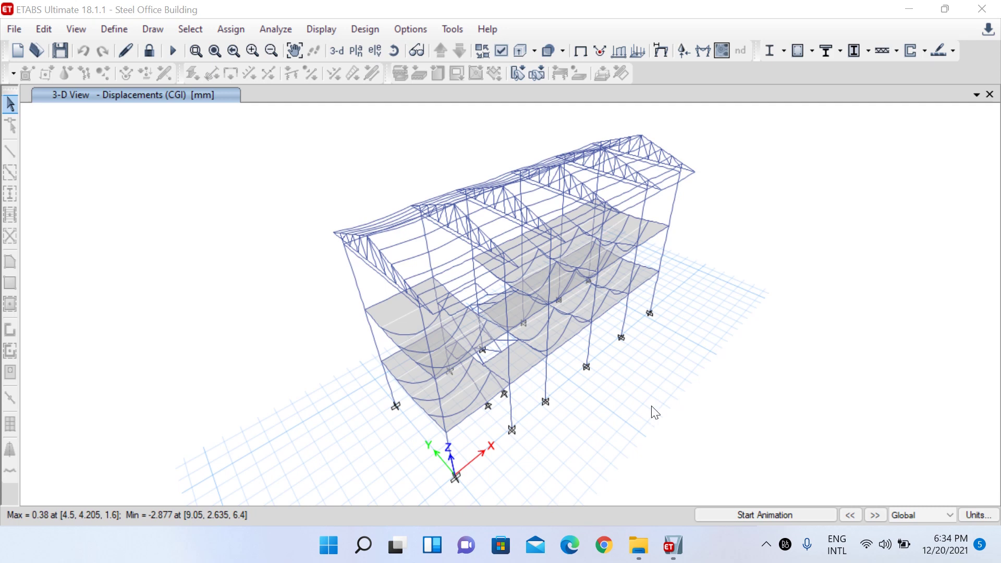
pyautogui.click(376, 345)
pyautogui.rightClick(377, 344)
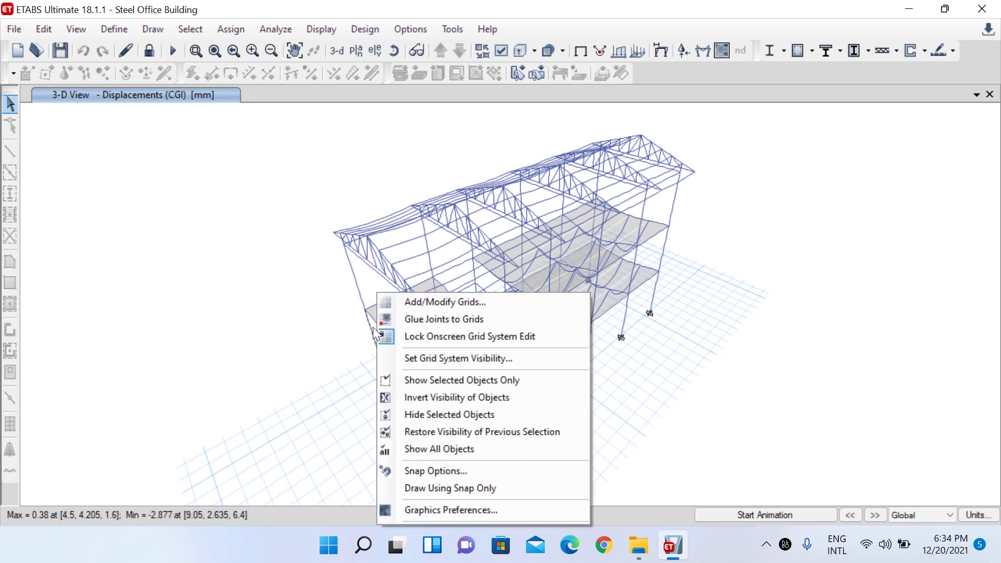
pyautogui.click(367, 328)
pyautogui.rightClick(370, 323)
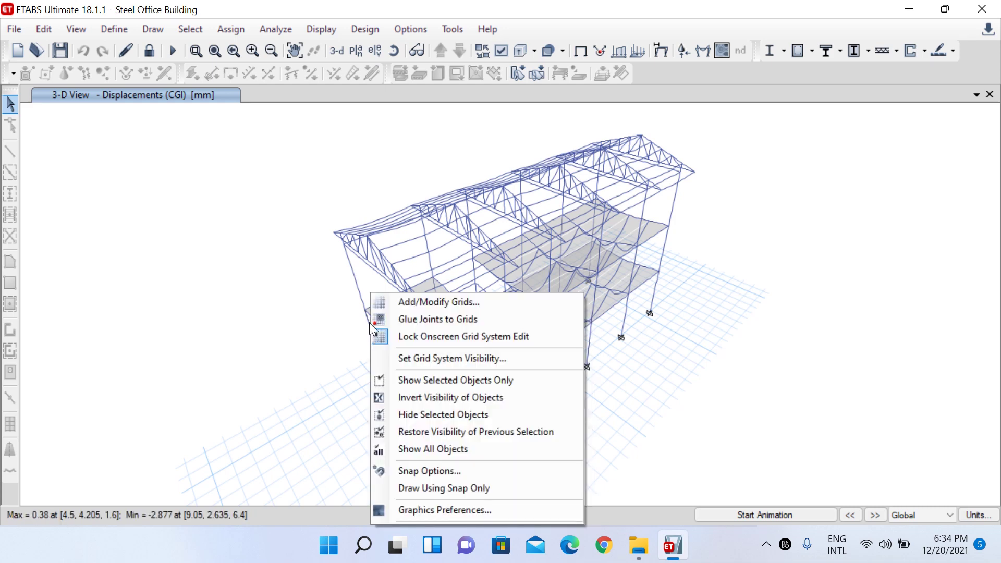
pyautogui.click(358, 288)
pyautogui.rightClick(358, 287)
pyautogui.click(359, 284)
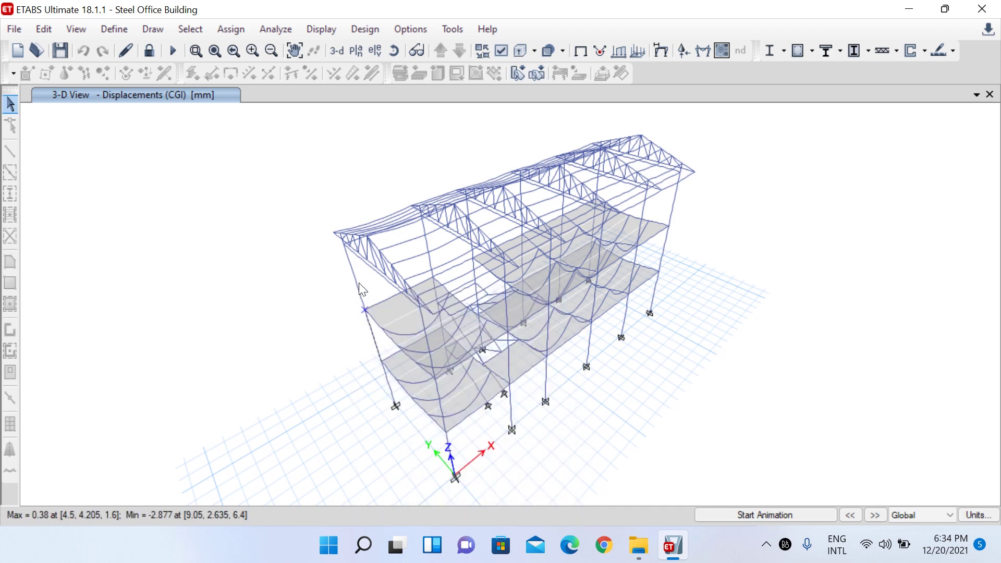
pyautogui.click(358, 283)
pyautogui.rightClick(359, 282)
pyautogui.click(358, 282)
# Unlock the model, accepting deletion of the analysis results, and inspect the assignments of the Story3 corner column.
pyautogui.click(149, 50)
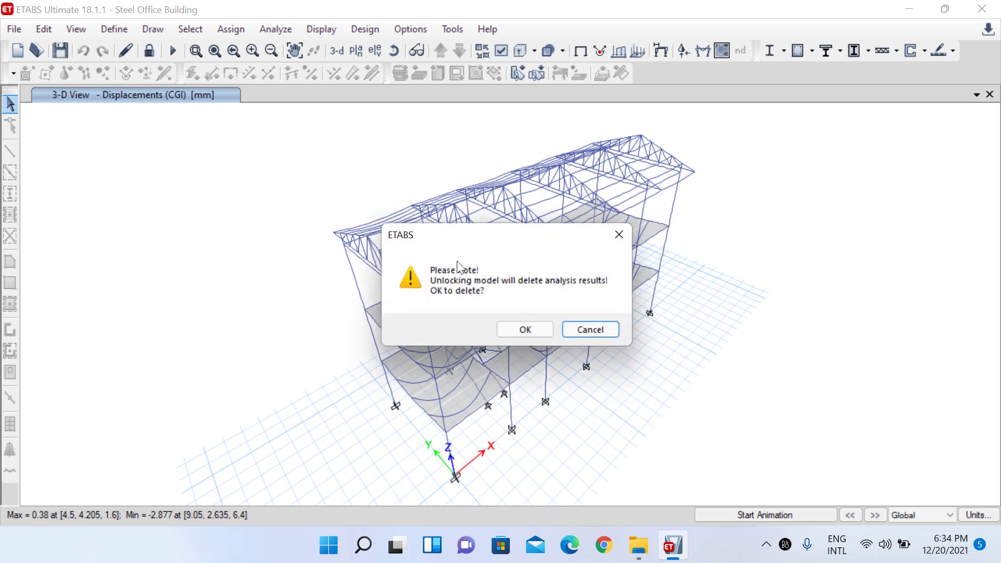
pyautogui.click(520, 330)
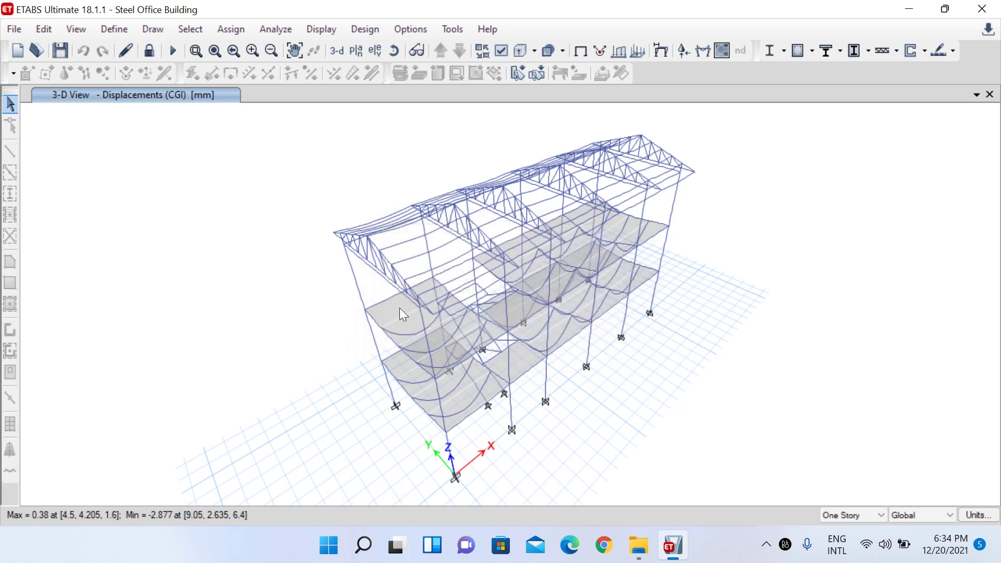
pyautogui.rightClick(358, 289)
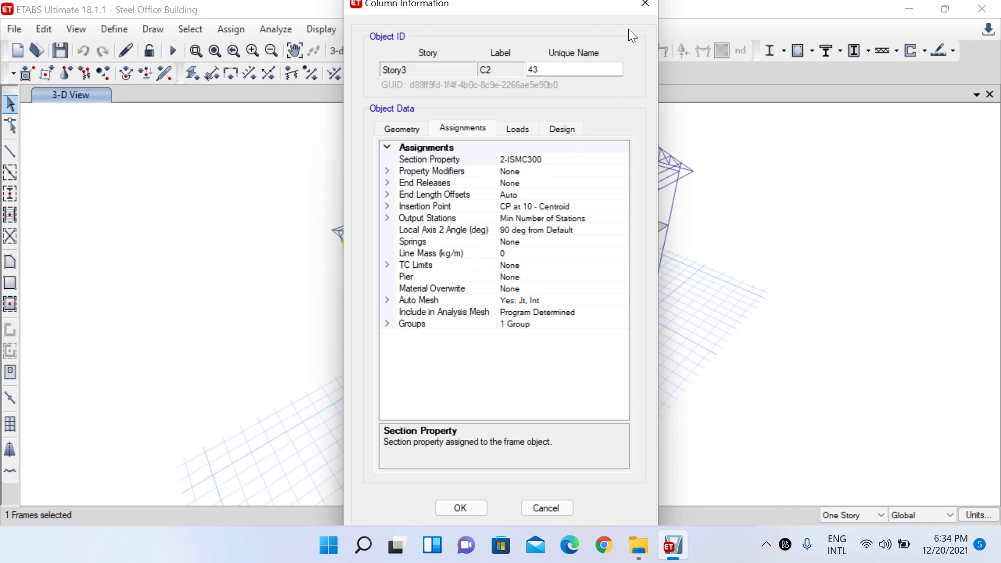
pyautogui.click(645, 4)
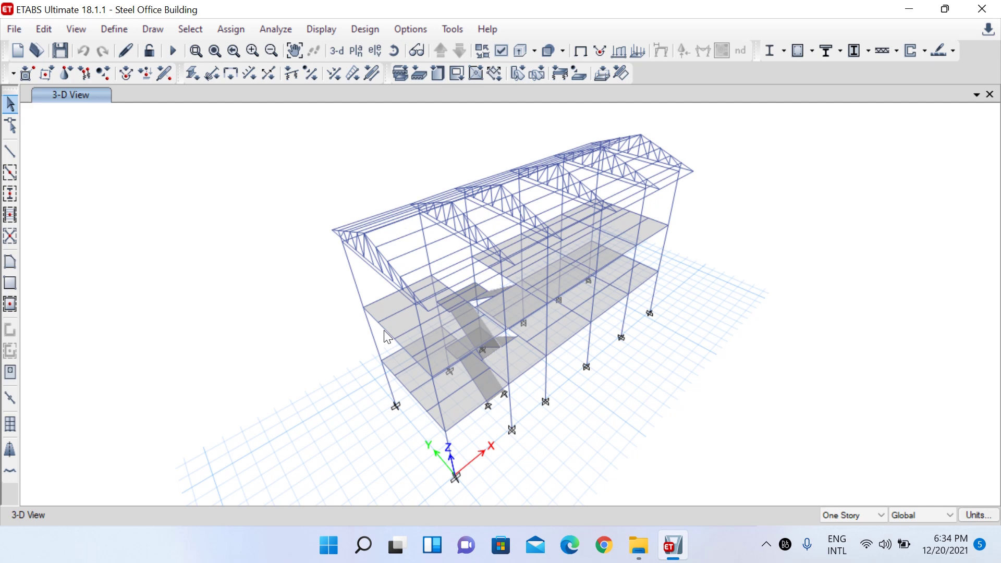
# Inspect the section assignments of the main beam along the building's end at Story2.
pyautogui.click(385, 331)
pyautogui.rightClick(385, 331)
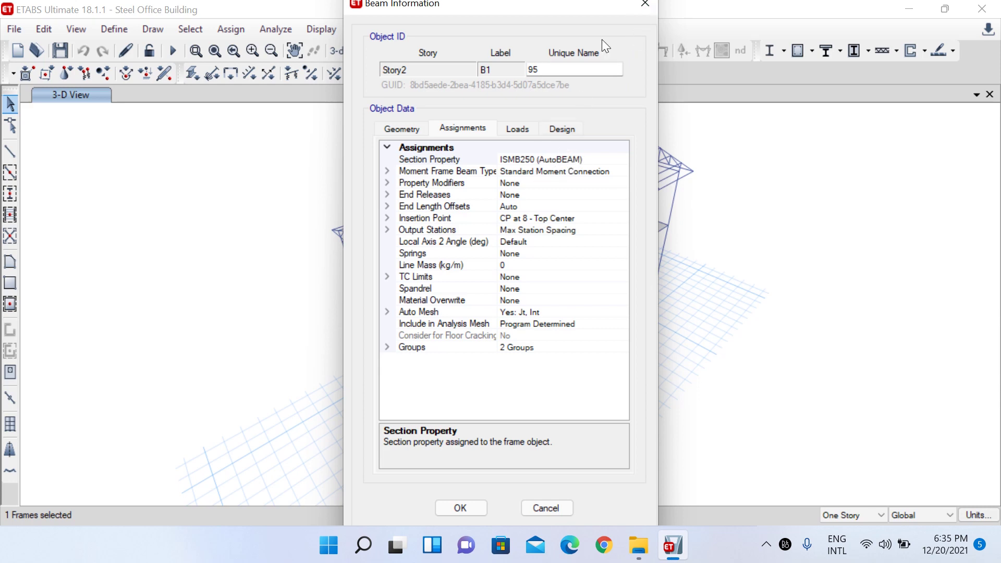
pyautogui.click(645, 3)
# Review the sections in the auto select list of the AutoBEAM frame property.
pyautogui.click(110, 30)
pyautogui.moveTo(269, 51)
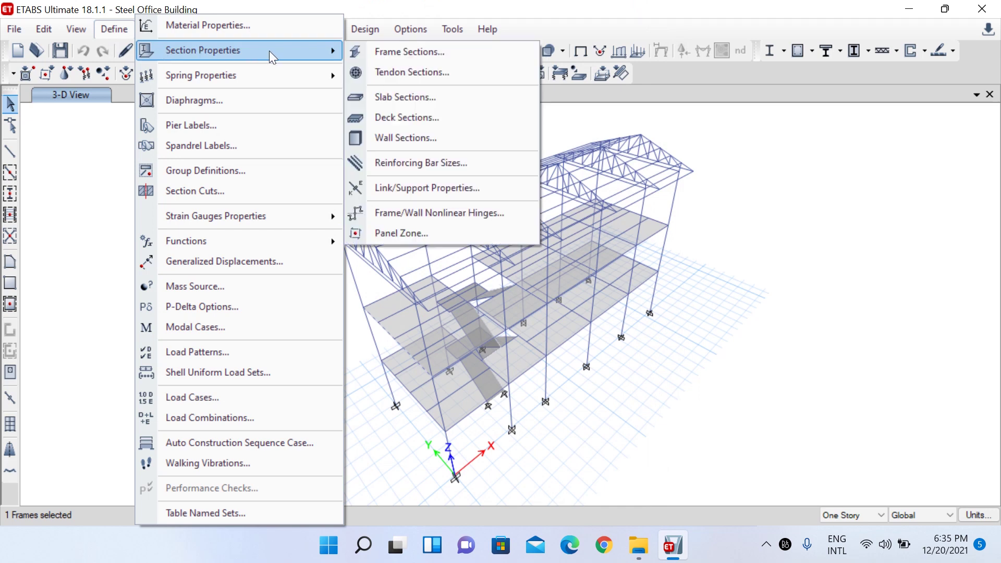
pyautogui.click(396, 50)
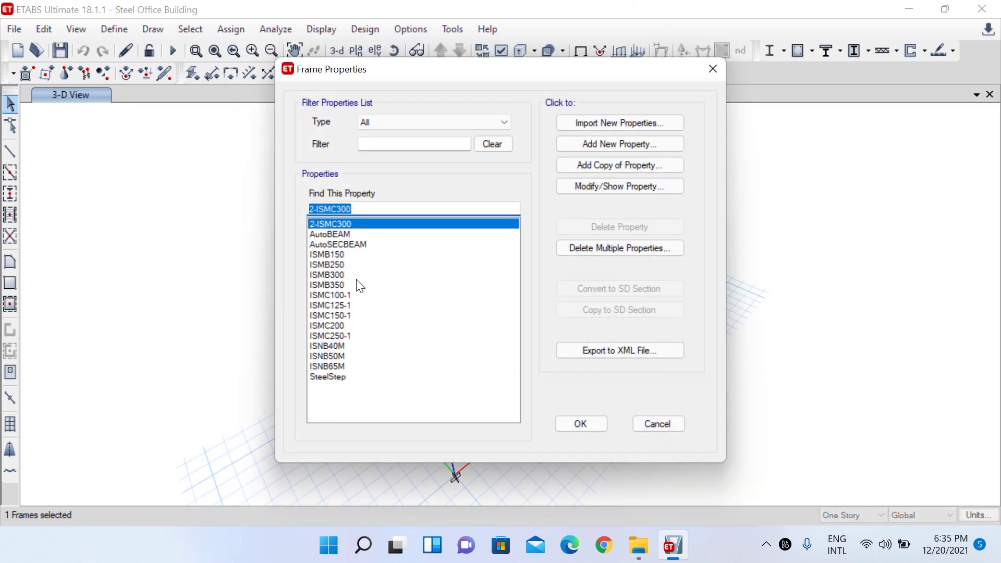
pyautogui.click(339, 236)
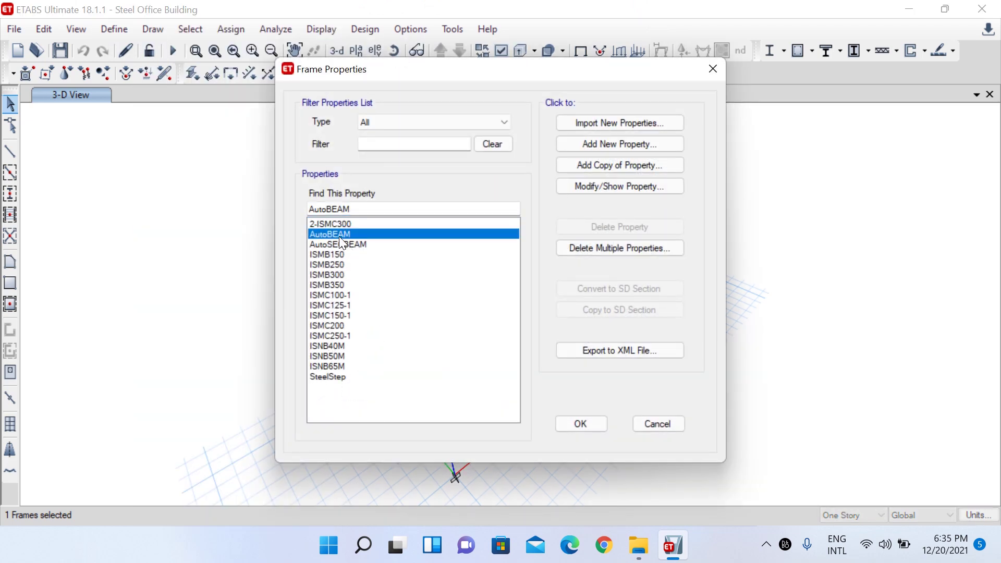
pyautogui.click(611, 188)
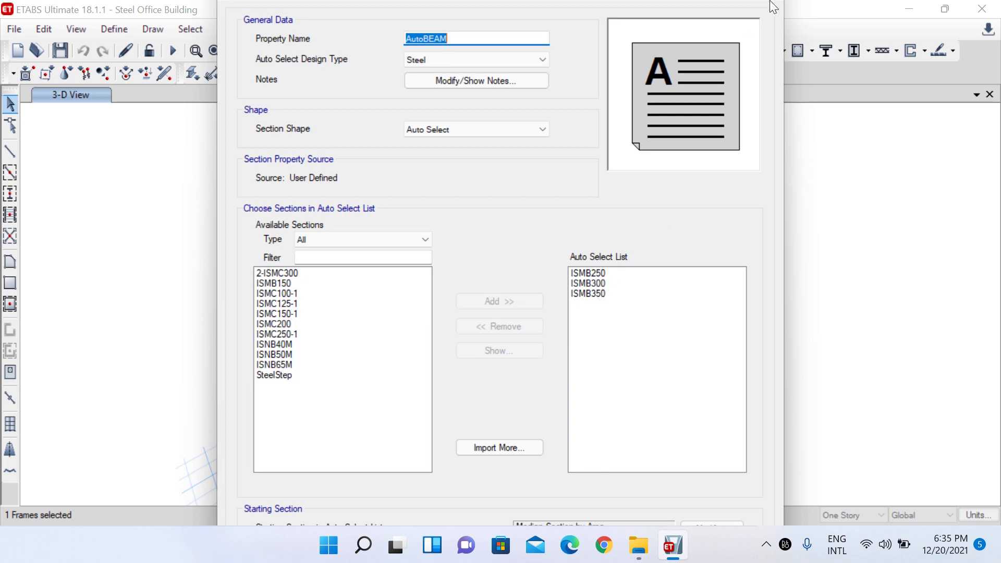
pyautogui.press('Return')
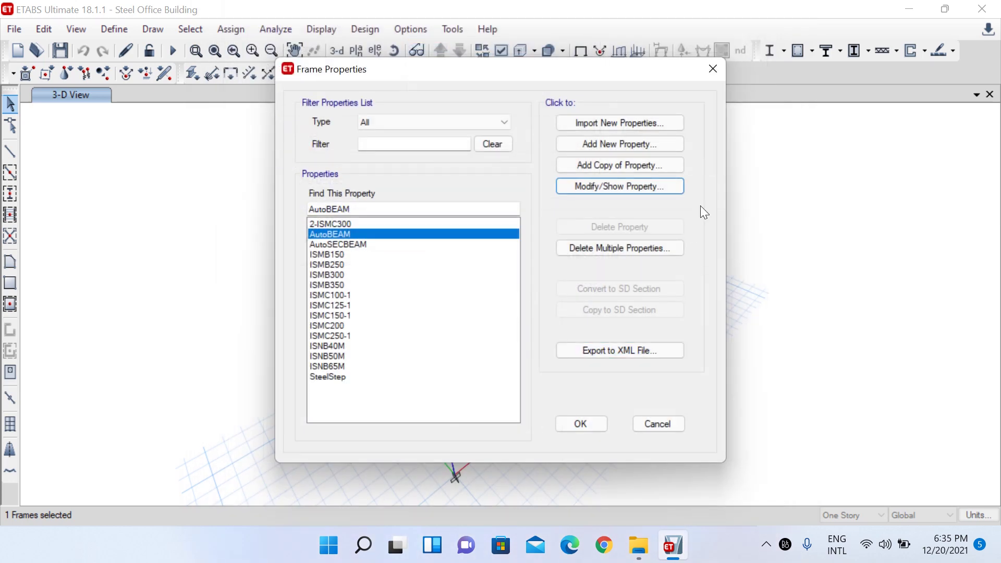
pyautogui.click(712, 72)
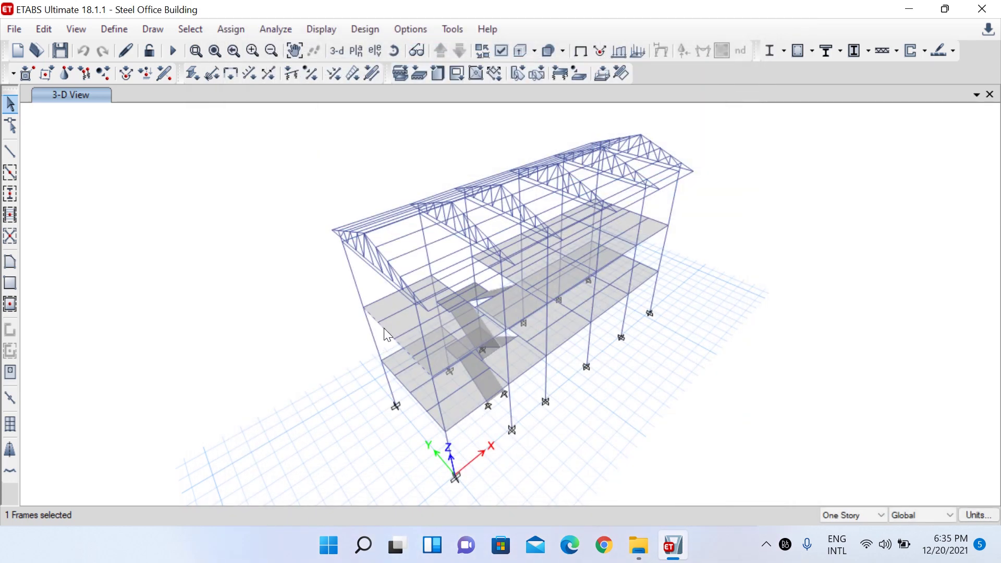
# Check the design procedure of the main beam along the building's end at Story2.
pyautogui.rightClick(384, 328)
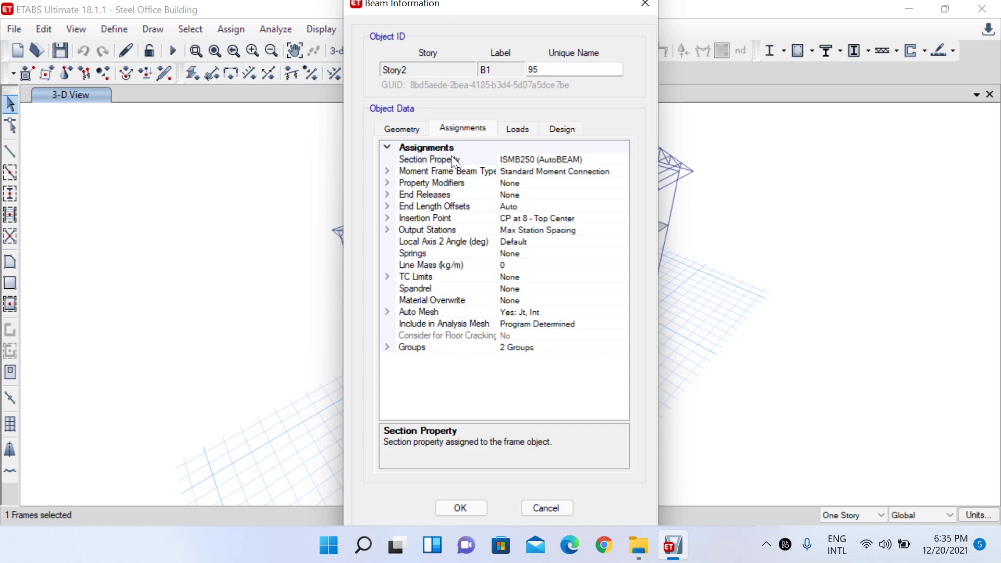
pyautogui.click(564, 126)
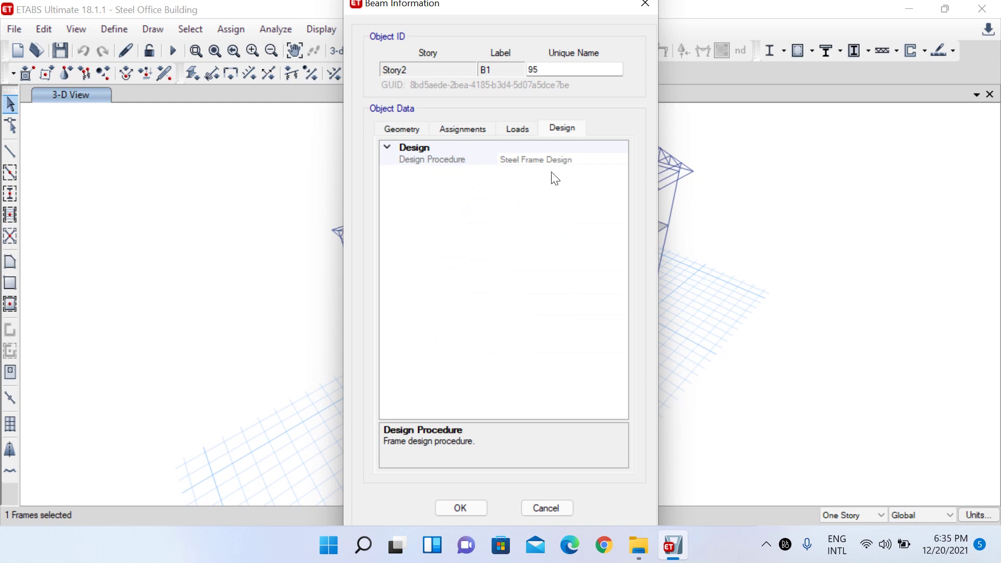
pyautogui.click(646, 5)
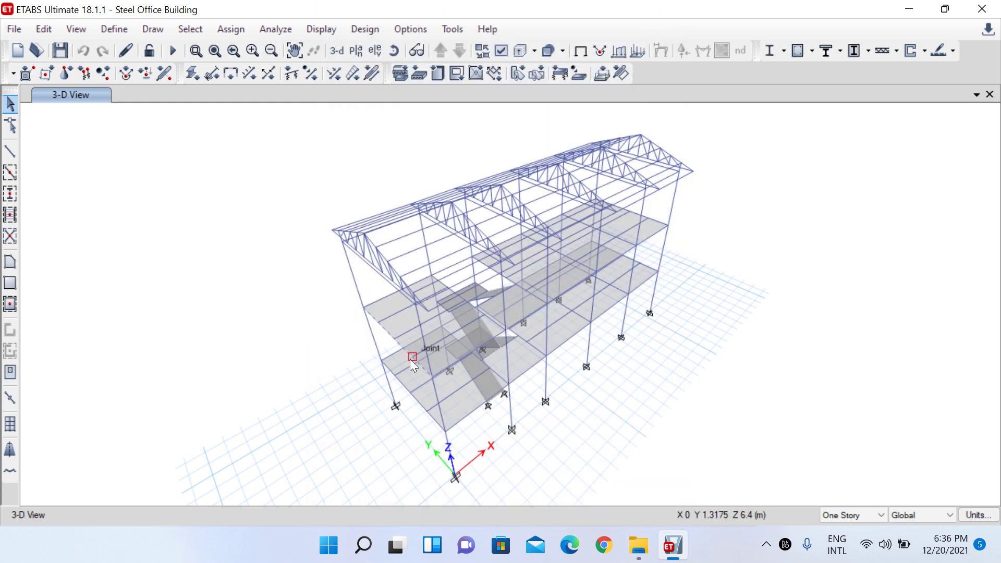
# Examine the assignments and the design procedure of the Story2 secondary beam in the end bay.
pyautogui.rightClick(400, 311)
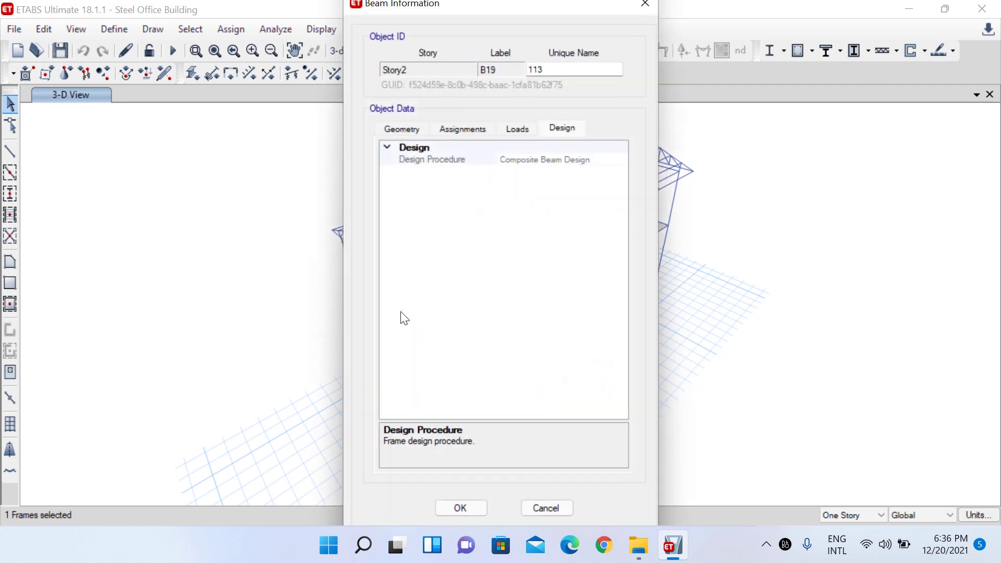
pyautogui.click(462, 128)
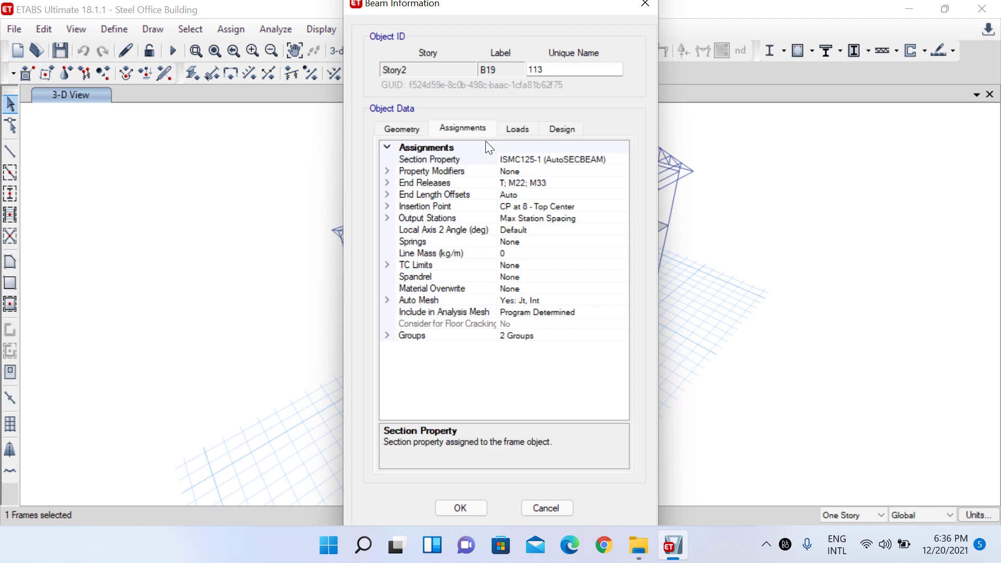
pyautogui.click(565, 130)
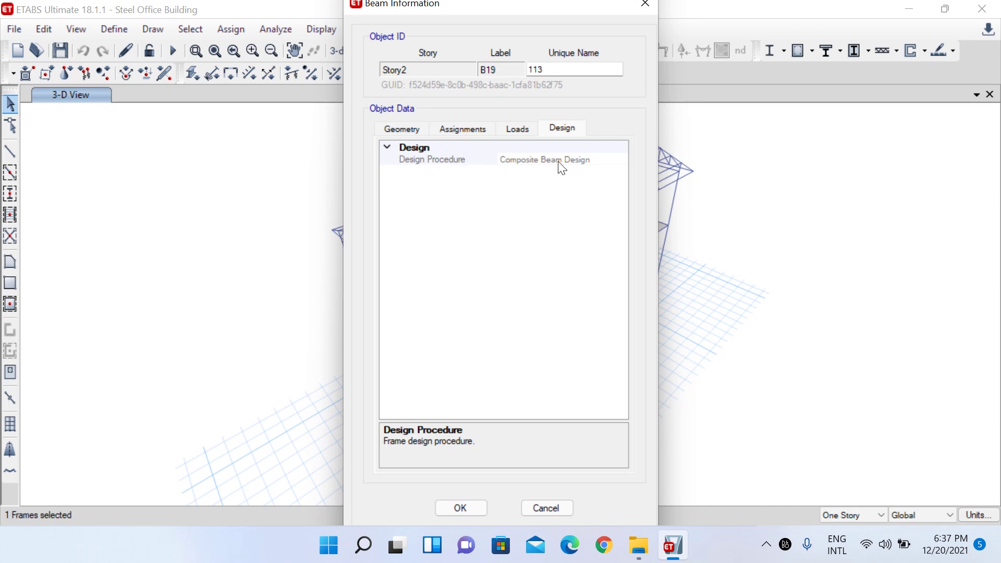
pyautogui.click(645, 5)
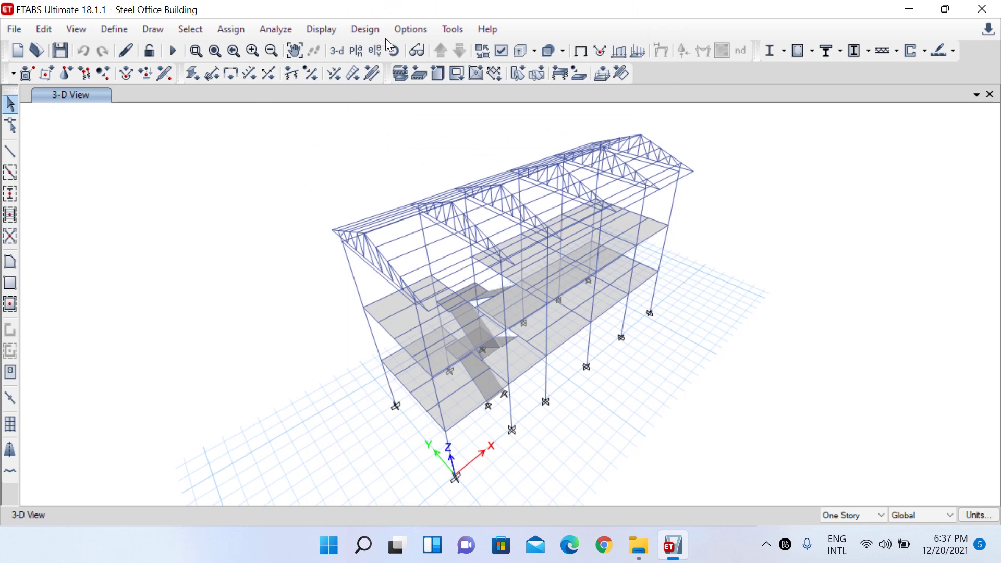
pyautogui.click(367, 30)
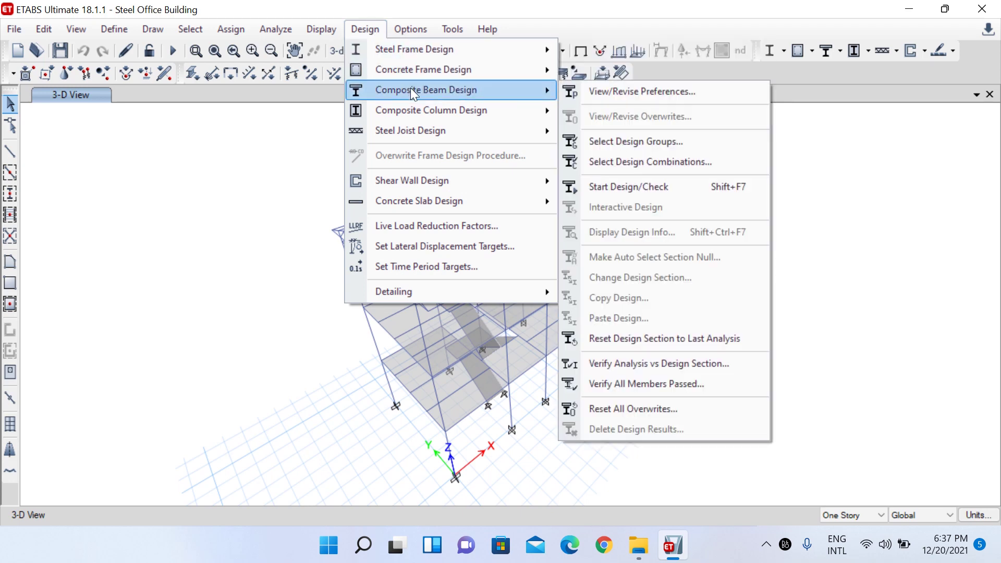
pyautogui.click(243, 175)
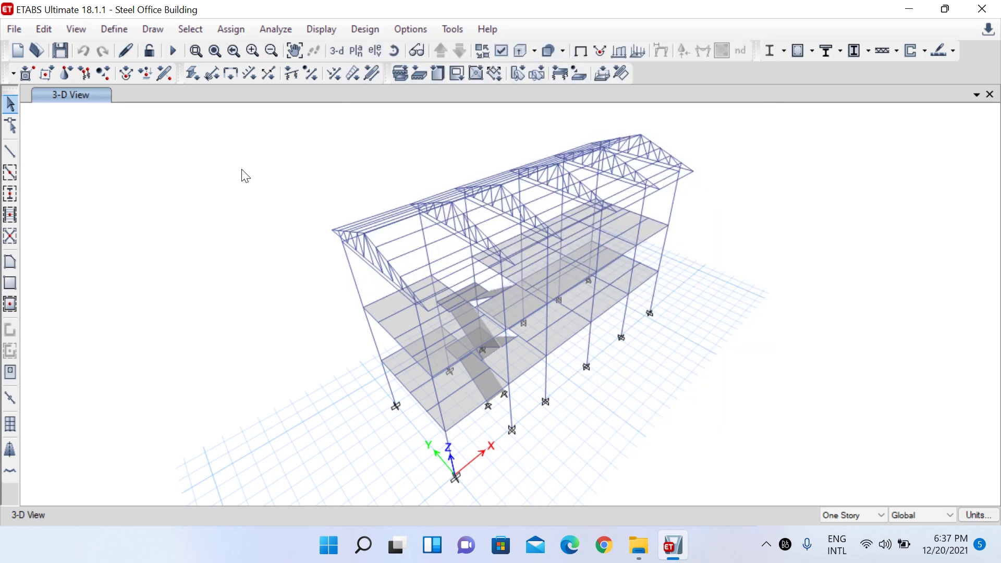
# Switch the 3-D view to the plan view of Story1.
pyautogui.click(356, 50)
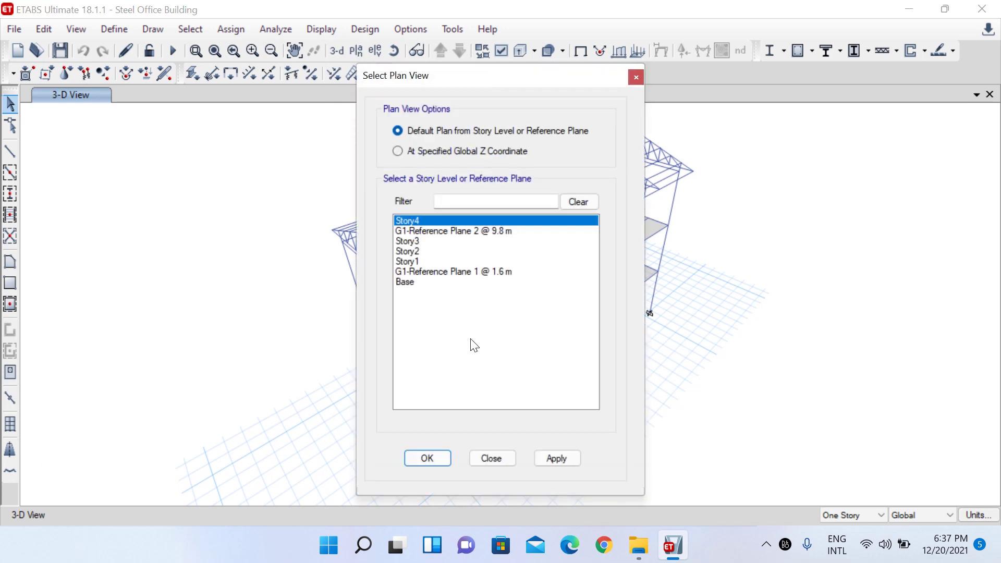
pyautogui.click(413, 262)
pyautogui.click(426, 458)
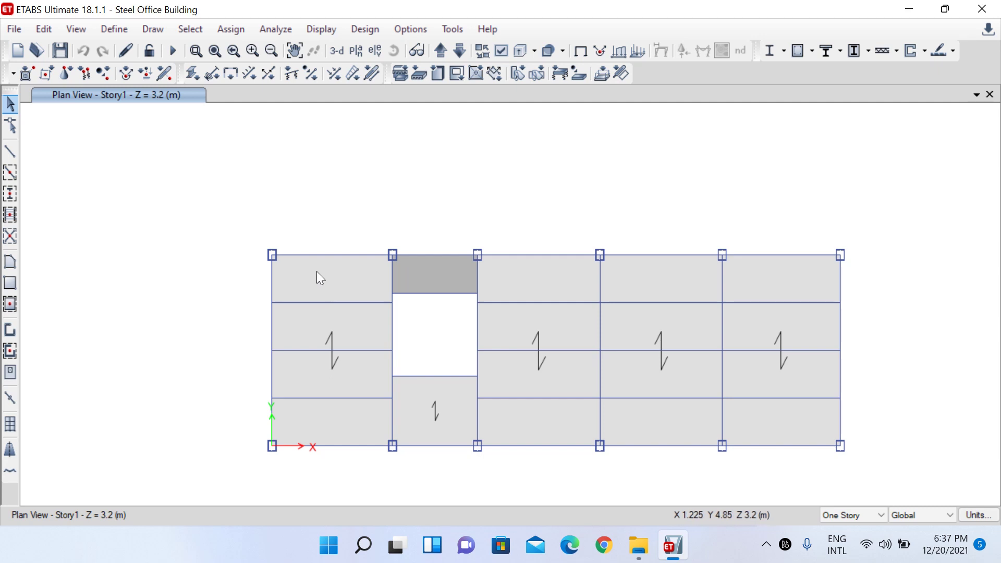
# Select the perimeter beams all around the Story1 plan and clear the selection.
pyautogui.click(320, 255)
pyautogui.click(272, 287)
pyautogui.click(351, 446)
pyautogui.click(457, 447)
pyautogui.click(537, 447)
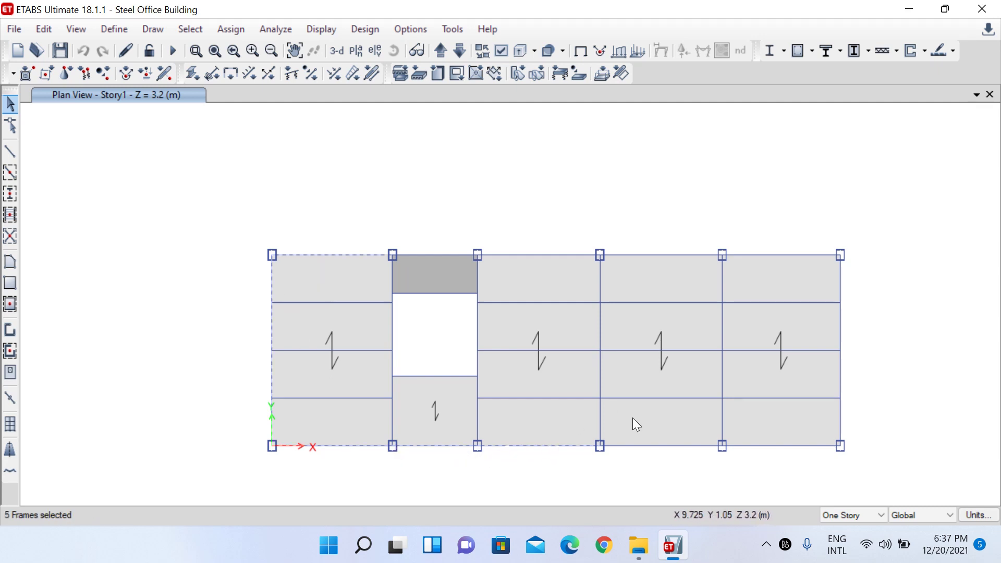
pyautogui.click(678, 448)
pyautogui.click(773, 446)
pyautogui.click(841, 355)
pyautogui.click(667, 256)
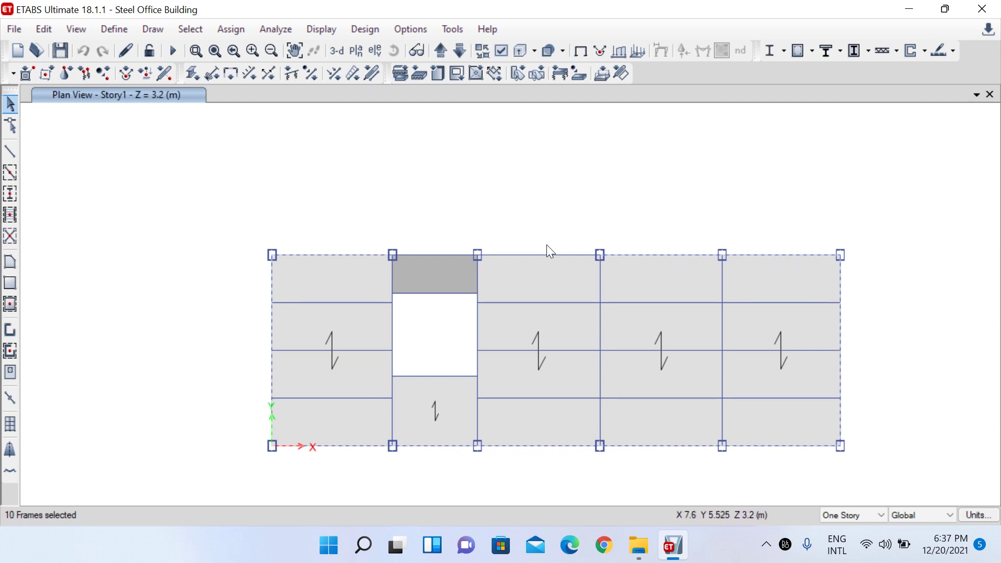
pyautogui.click(546, 254)
pyautogui.click(429, 255)
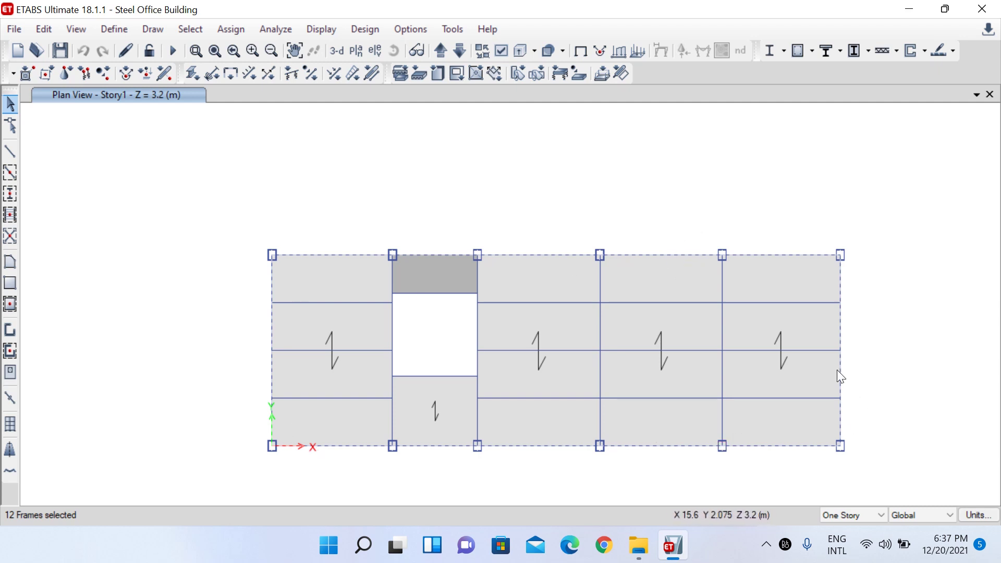
pyautogui.hotkey('ctrl', 'q')
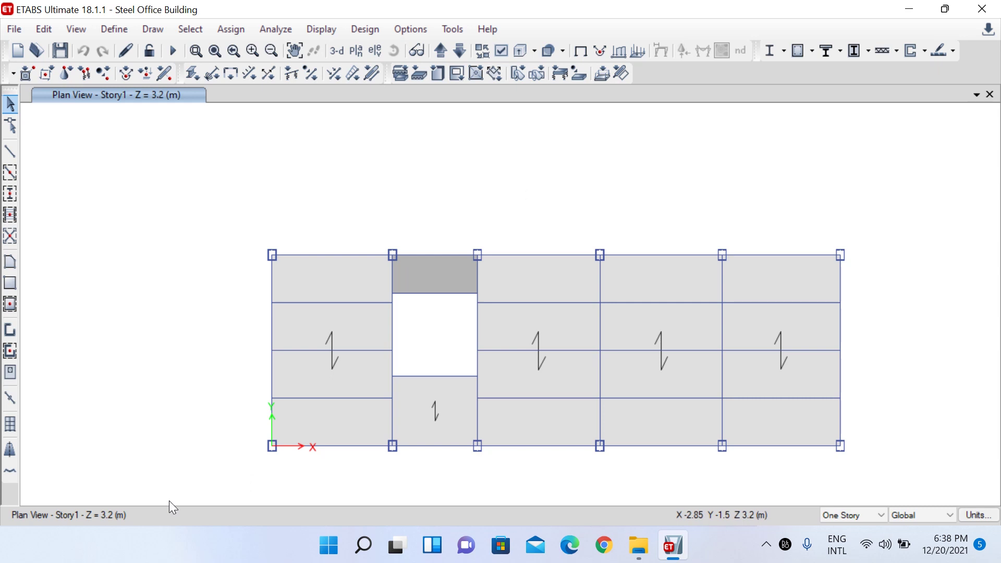
# Open the group definitions, add a new group to the list and delete it again.
pyautogui.click(121, 29)
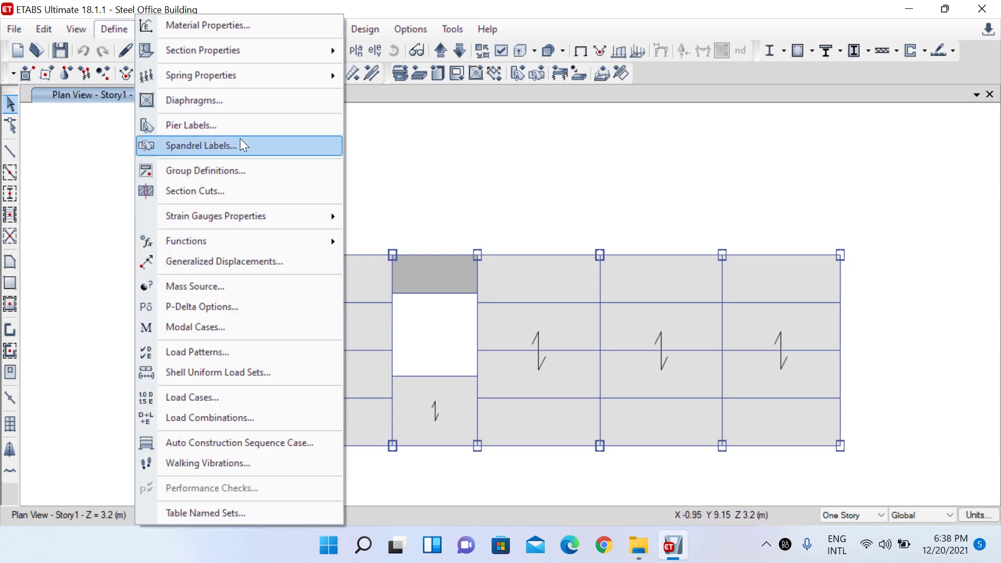
pyautogui.click(199, 173)
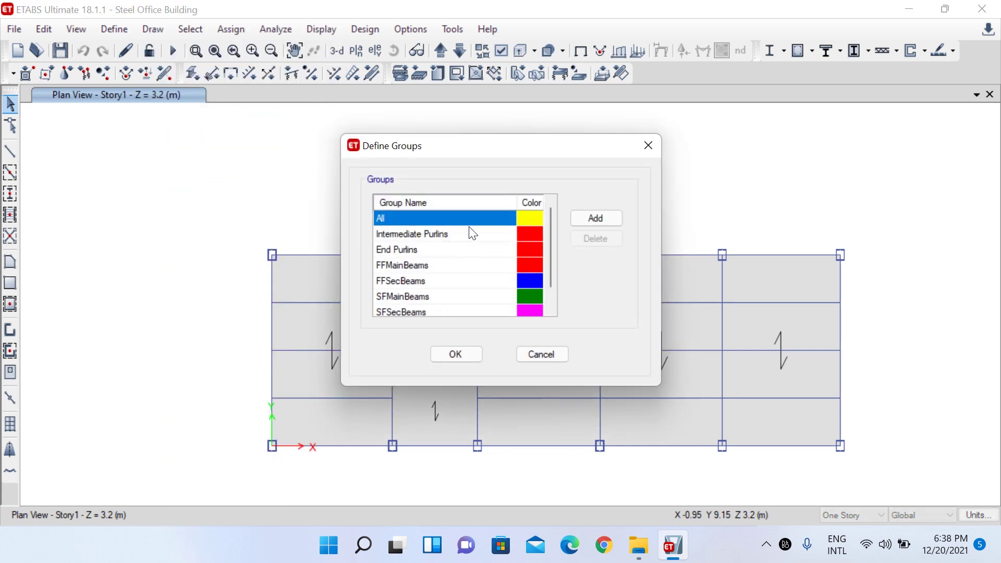
pyautogui.scroll(-1, 468, 226)
pyautogui.click(597, 218)
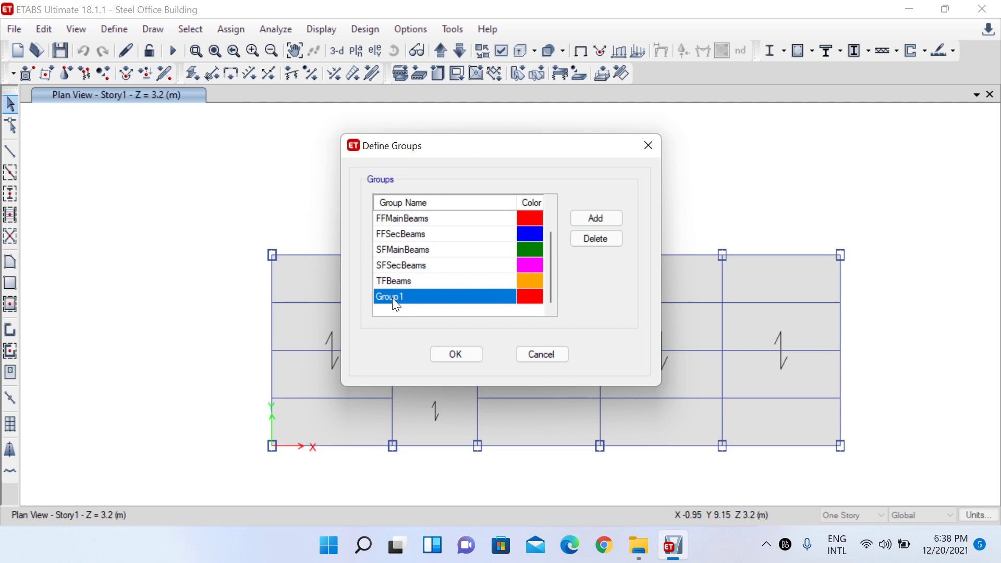
pyautogui.click(608, 238)
# Review the defined groups FFMainBeams, FFSecBeams, SFMainBeams, SFSecBeams and TFBeams and close the group definitions.
pyautogui.scroll(1, 438, 269)
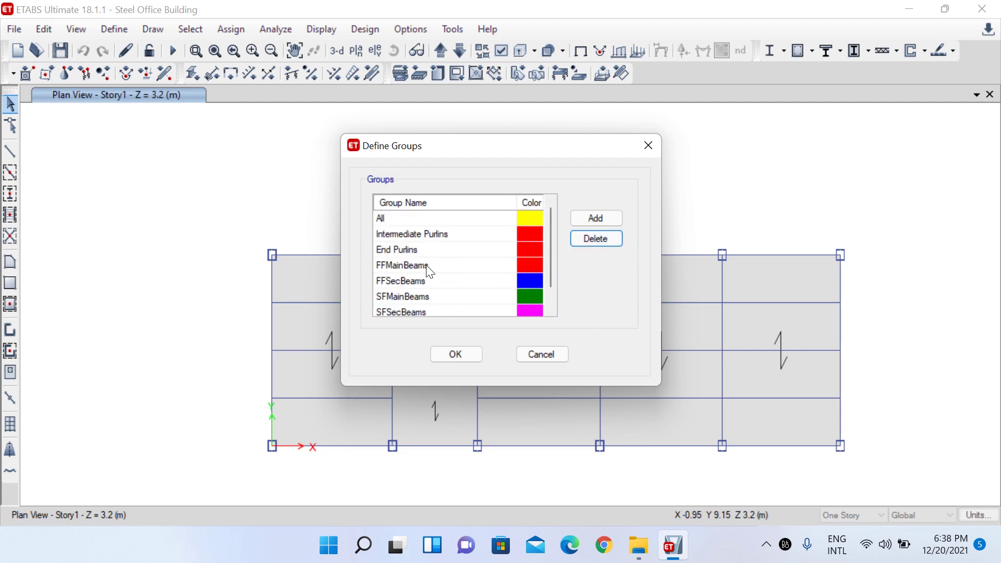
pyautogui.scroll(-1, 402, 234)
pyautogui.click(396, 236)
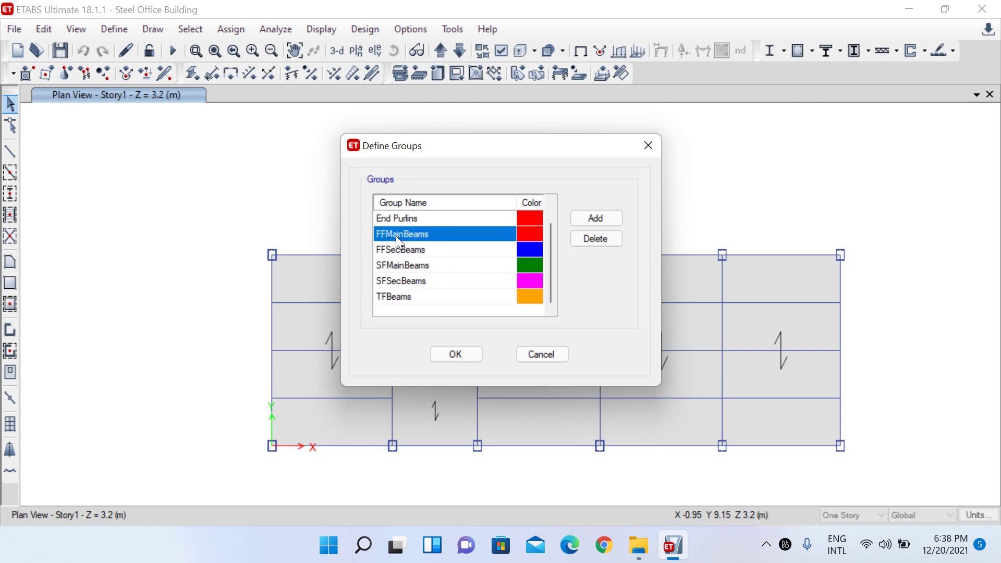
pyautogui.click(404, 250)
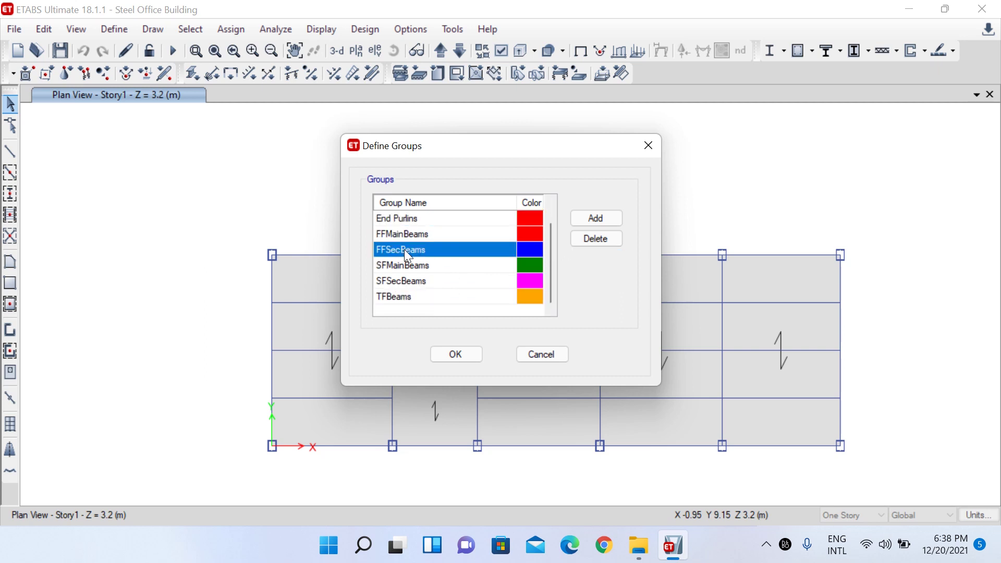
pyautogui.click(413, 265)
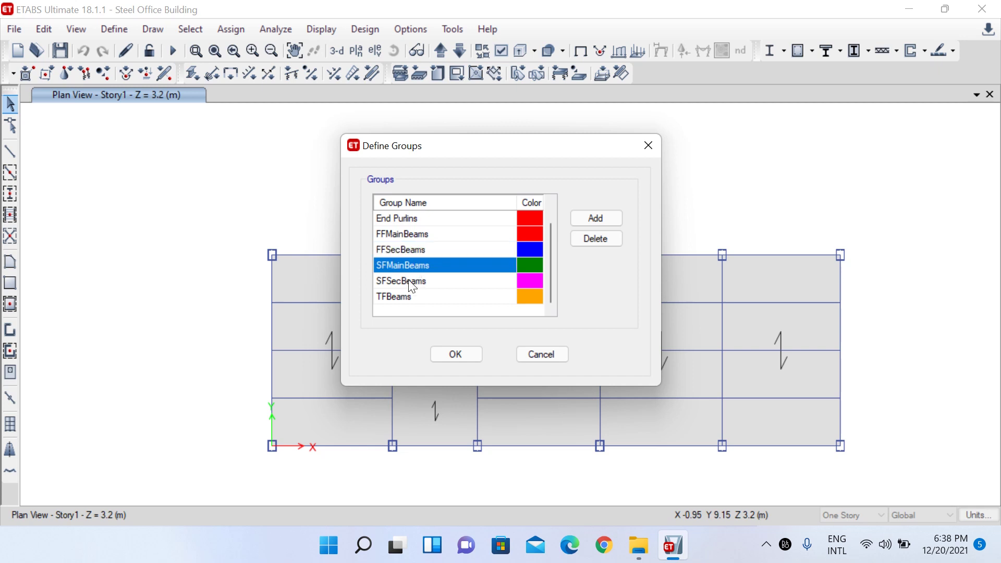
pyautogui.click(410, 282)
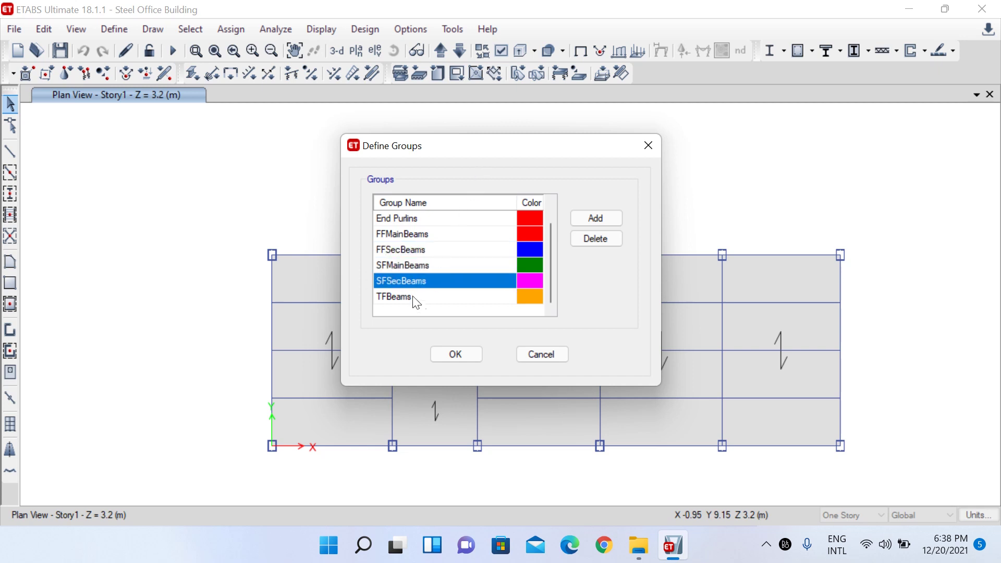
pyautogui.click(415, 297)
pyautogui.moveTo(490, 147); pyautogui.dragTo(589, 14)
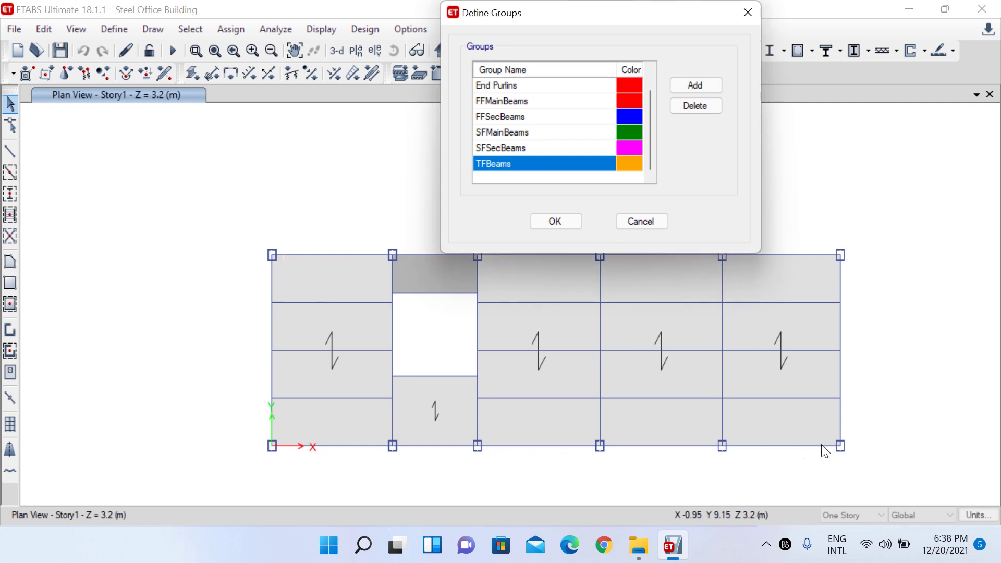
pyautogui.click(504, 103)
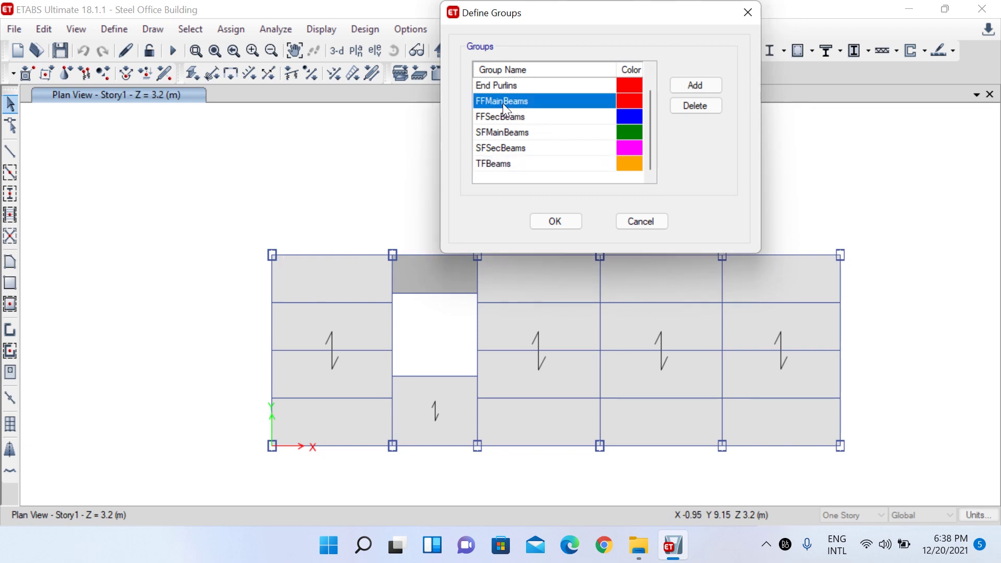
pyautogui.click(749, 12)
# Select the three outer beams of the first Story1 bay and view the groups available for assigning them.
pyautogui.click(361, 255)
pyautogui.click(271, 286)
pyautogui.click(331, 446)
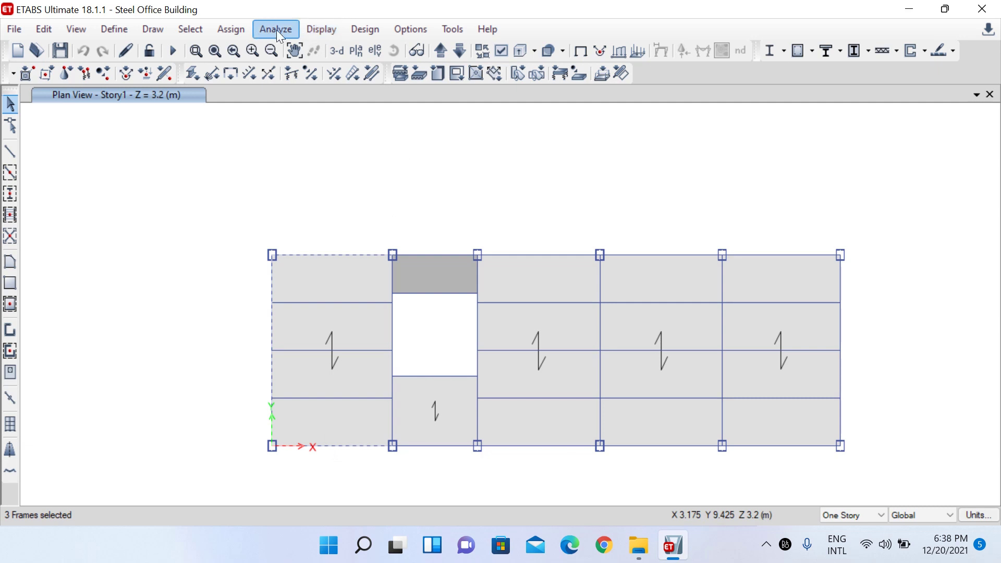
pyautogui.click(230, 29)
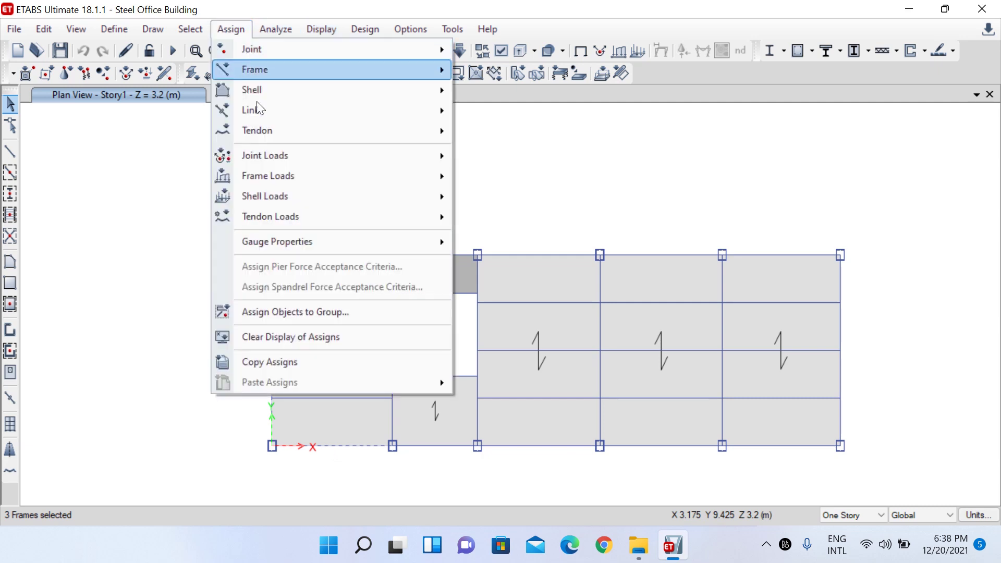
pyautogui.click(302, 313)
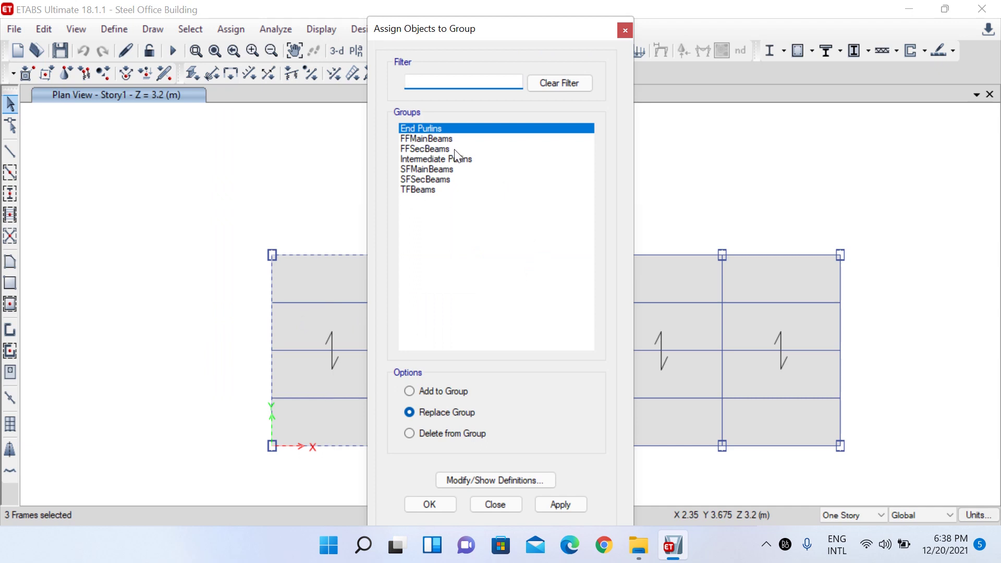
pyautogui.click(626, 31)
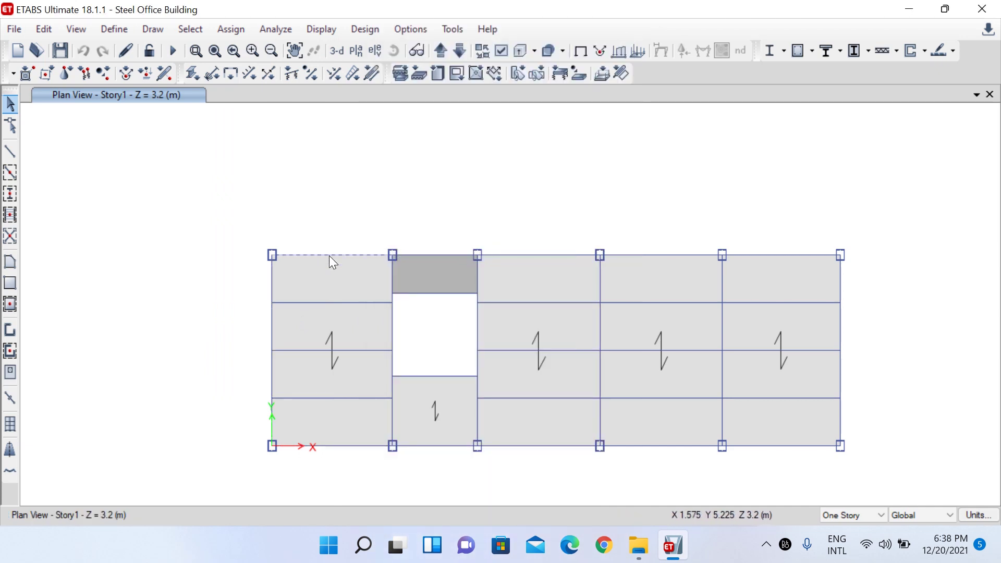
# Select the Story1 perimeter beams that make up the main beams group and clear the selection.
pyautogui.click(334, 446)
pyautogui.click(339, 447)
pyautogui.click(443, 447)
pyautogui.click(498, 447)
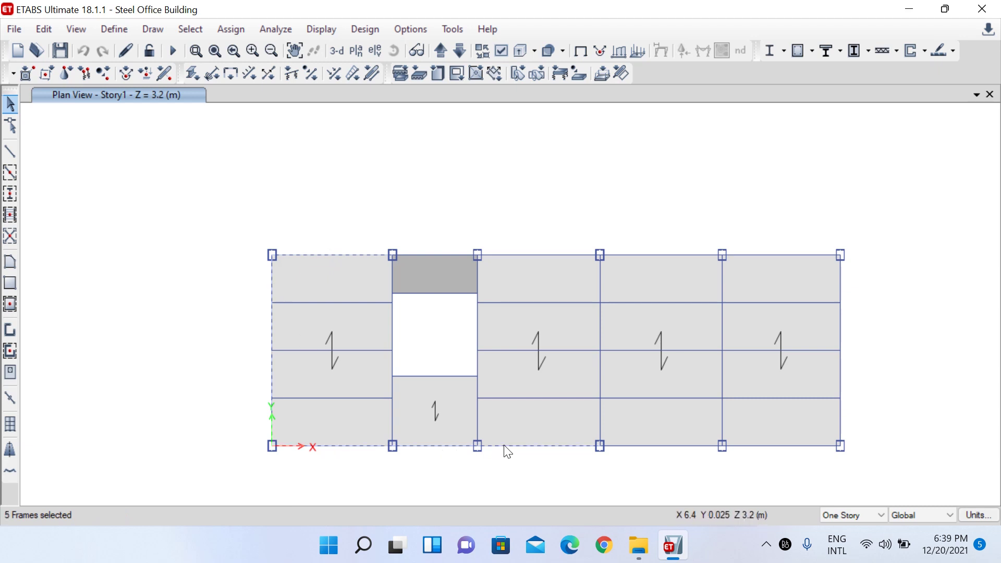
pyautogui.hotkey('ctrl', 'q')
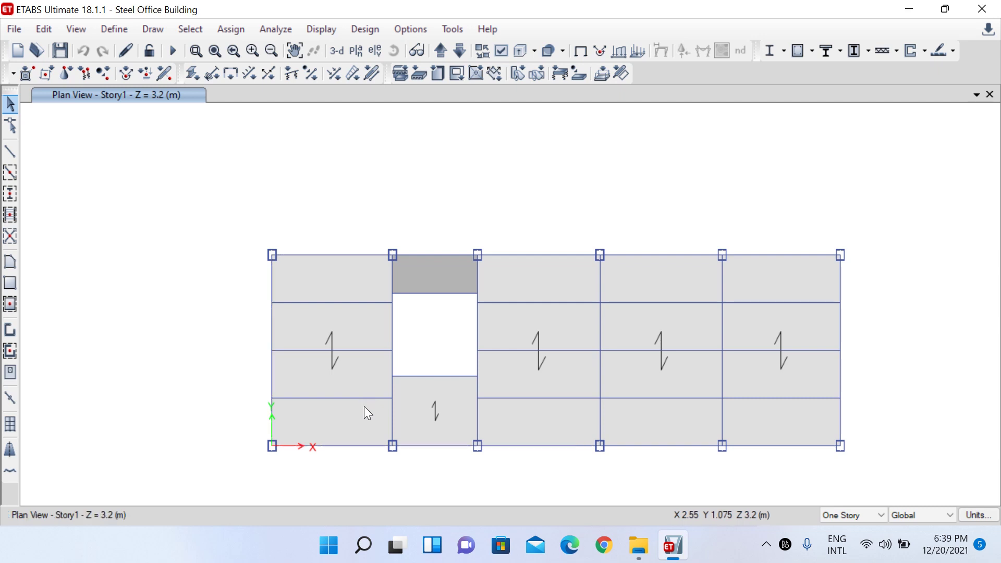
# Select the interior secondary beams across the Story1 bays and clear the selection.
pyautogui.moveTo(368, 412); pyautogui.dragTo(356, 293)
pyautogui.click(437, 376)
pyautogui.moveTo(578, 414); pyautogui.dragTo(534, 295)
pyautogui.moveTo(670, 410); pyautogui.dragTo(639, 291)
pyautogui.moveTo(792, 415); pyautogui.dragTo(783, 311)
pyautogui.hotkey('ctrl', 'q')
# In the Story2 plan, select outer main beams and the secondary beams of the first bay, and clear the selection.
pyautogui.click(452, 51)
pyautogui.click(317, 255)
pyautogui.click(273, 324)
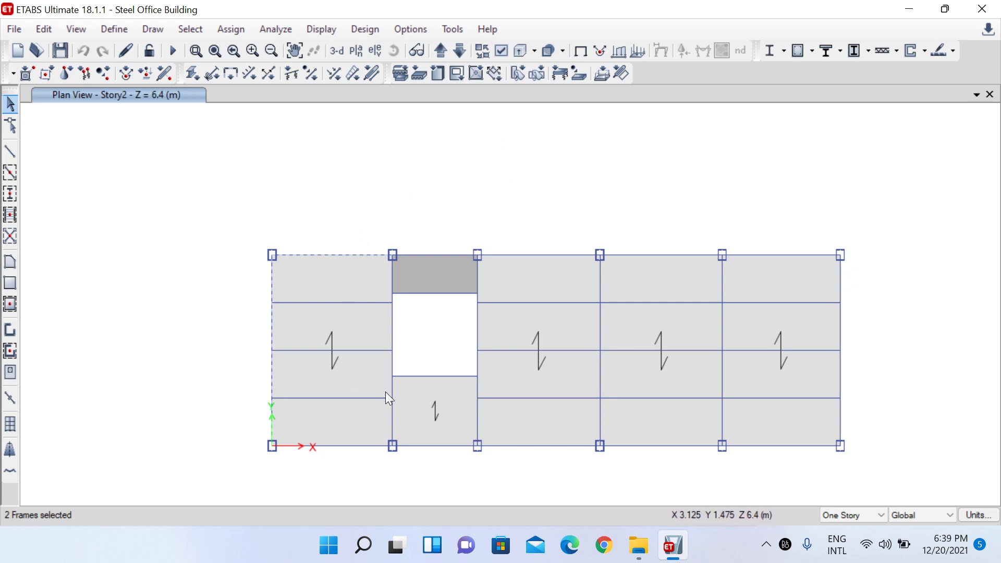
pyautogui.moveTo(346, 429); pyautogui.dragTo(302, 281)
pyautogui.hotkey('ctrl', 'q')
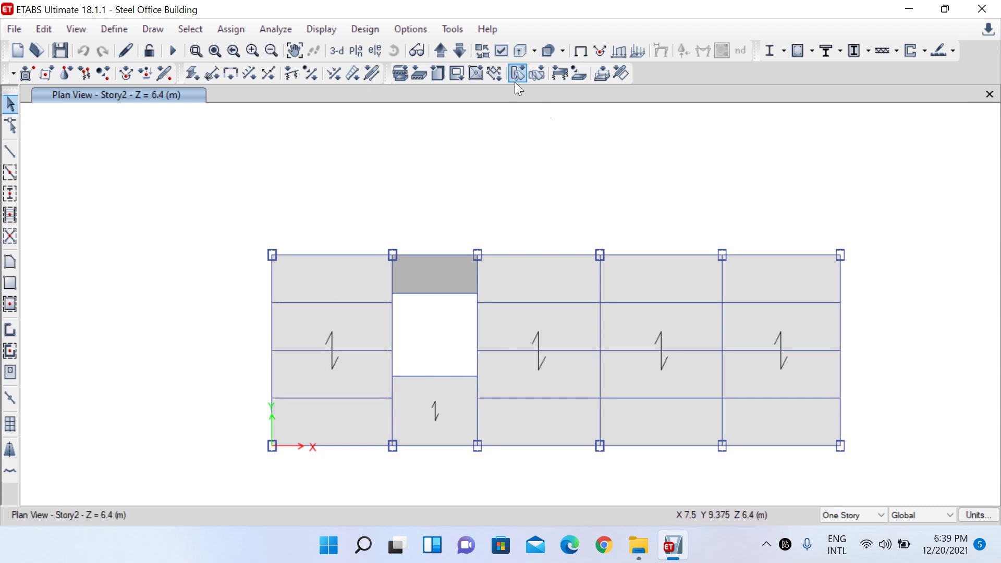
# In the Story3 plan, try to select the outer beams of the first bay and clear the selection.
pyautogui.click(453, 52)
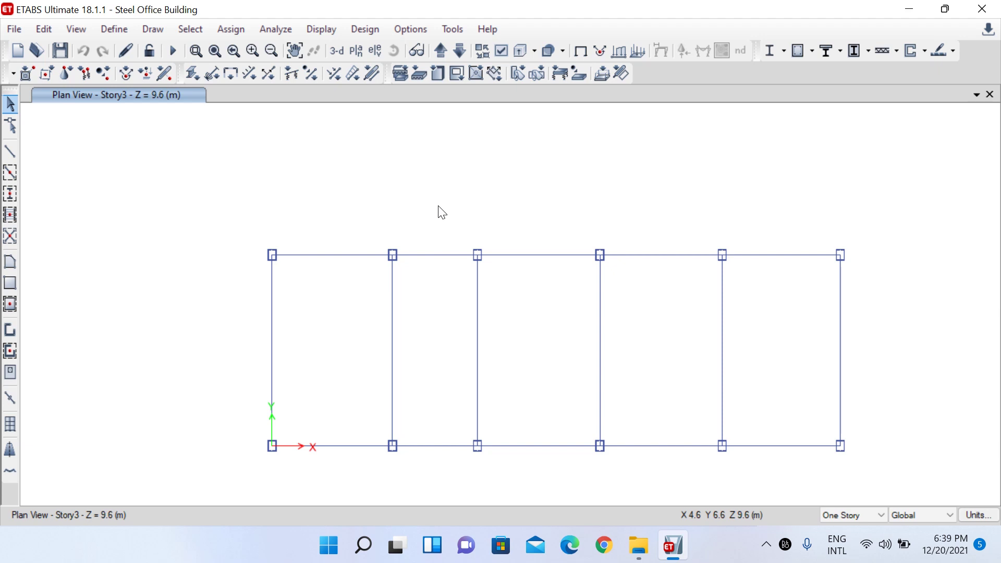
pyautogui.click(320, 256)
pyautogui.click(272, 302)
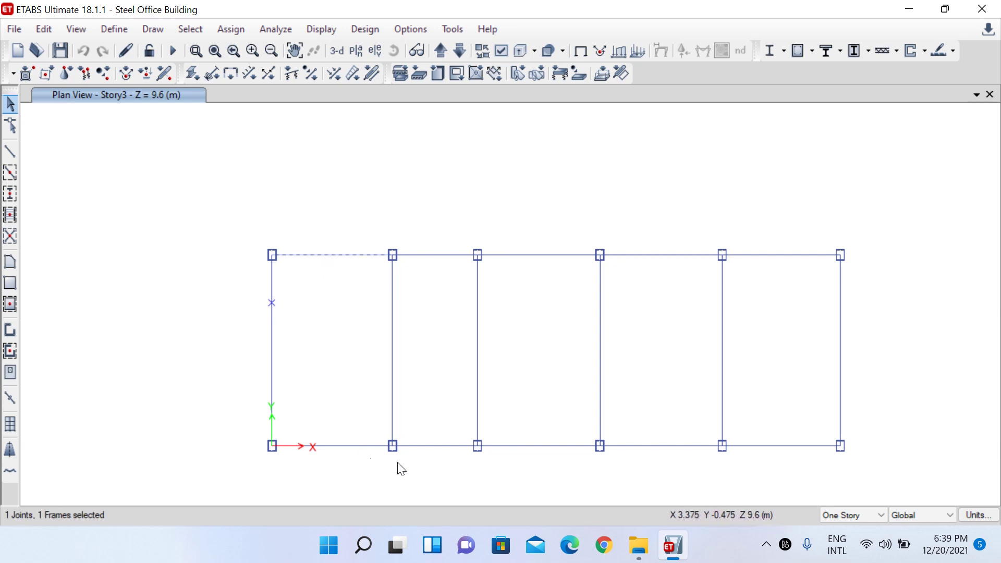
pyautogui.hotkey('ctrl', 'q')
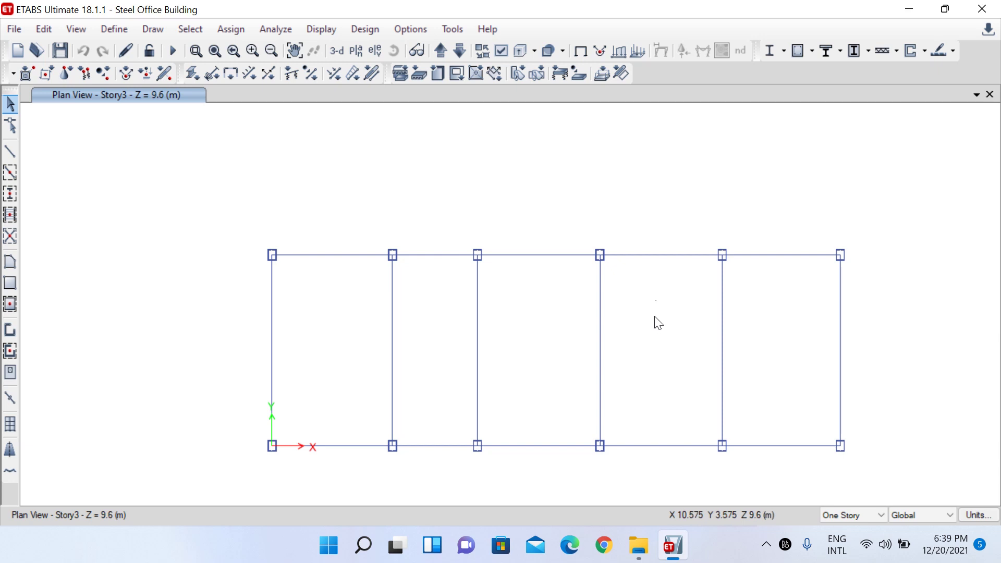
# Switch to the 3-D view and review the steel frame design preferences for IS 800:2007.
pyautogui.click(361, 31)
pyautogui.click(315, 90)
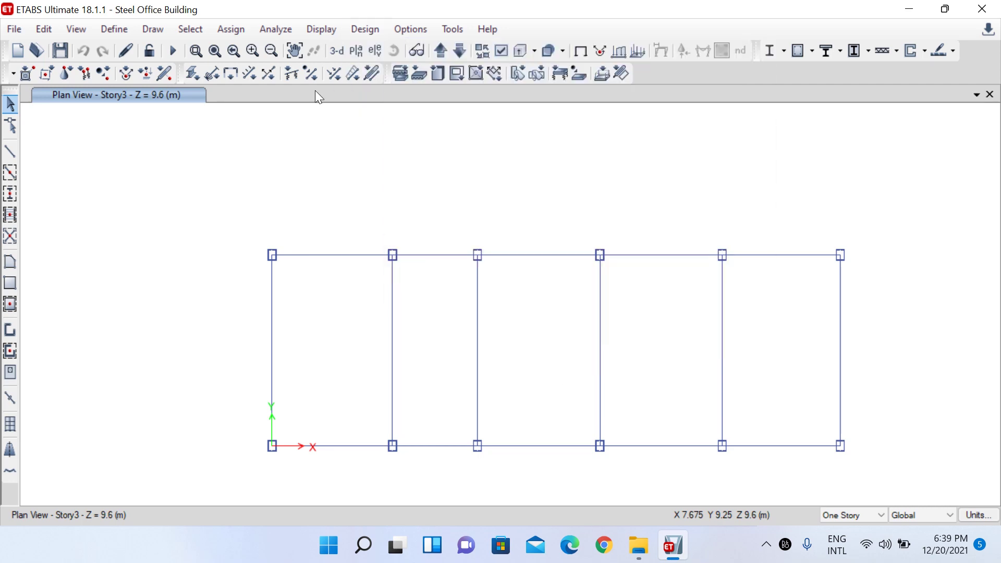
pyautogui.click(338, 51)
pyautogui.click(375, 28)
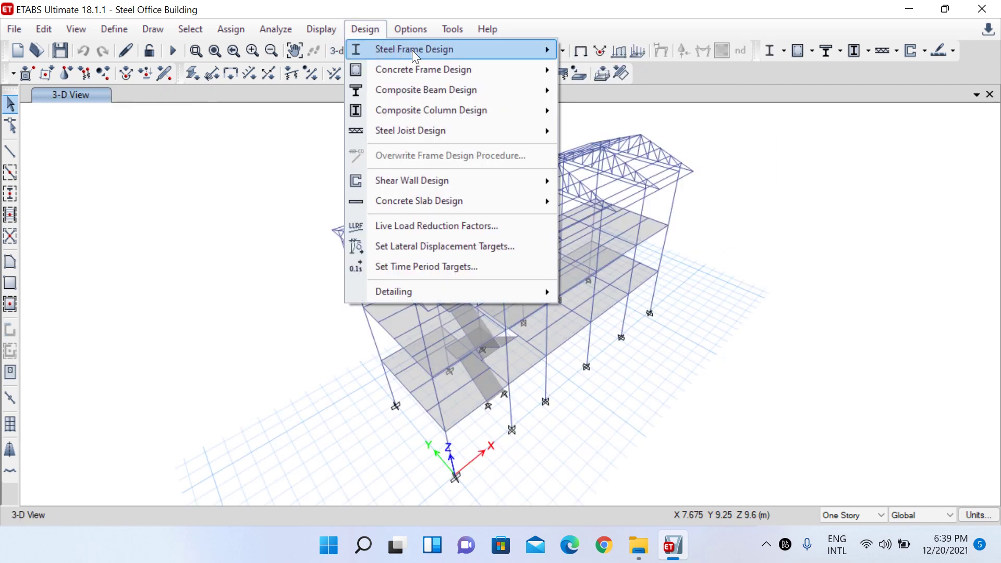
pyautogui.moveTo(397, 50)
pyautogui.click(599, 53)
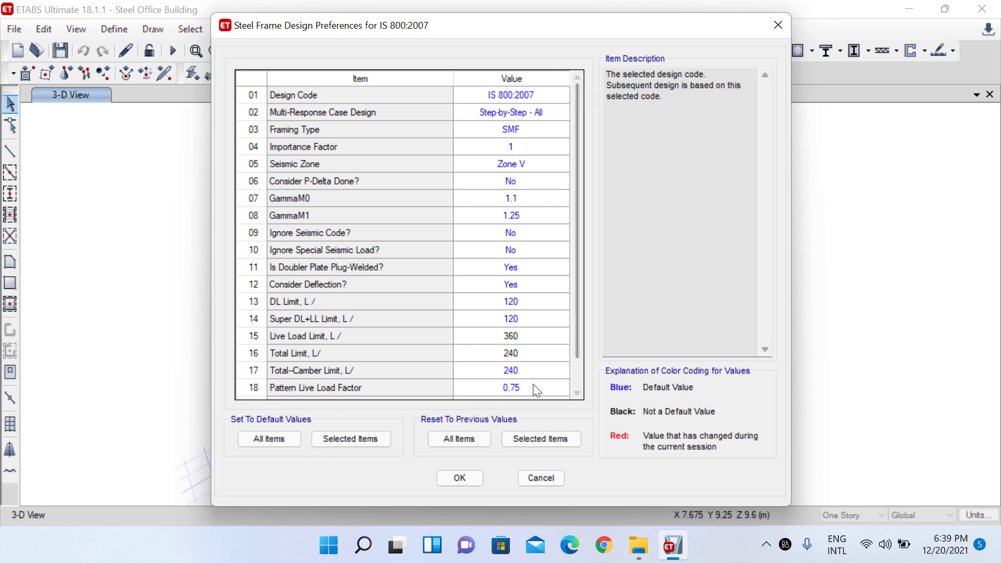
pyautogui.click(537, 471)
# Open the steel frame design group selection and remove all five beam groups from the design groups.
pyautogui.click(367, 31)
pyautogui.moveTo(428, 51)
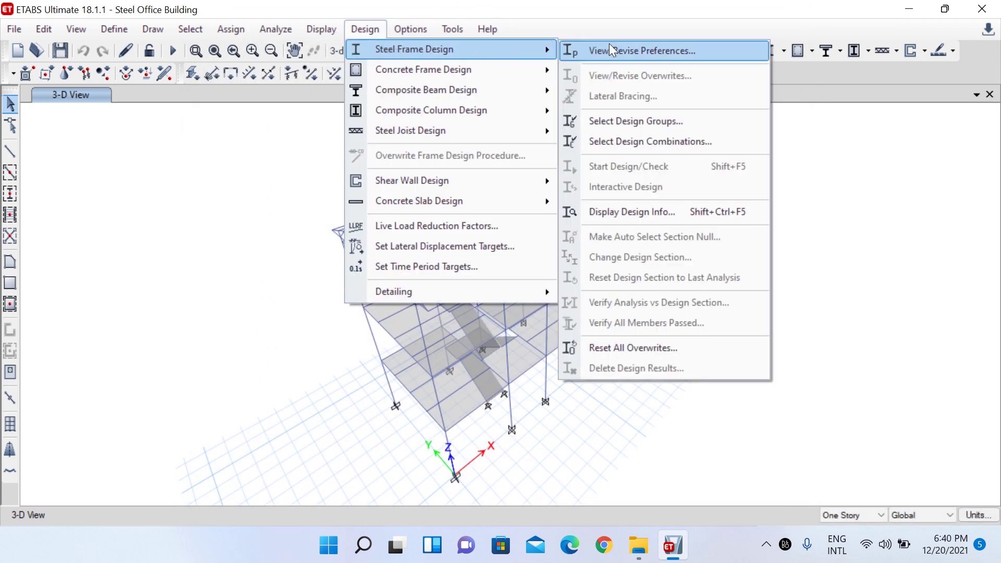
pyautogui.click(652, 119)
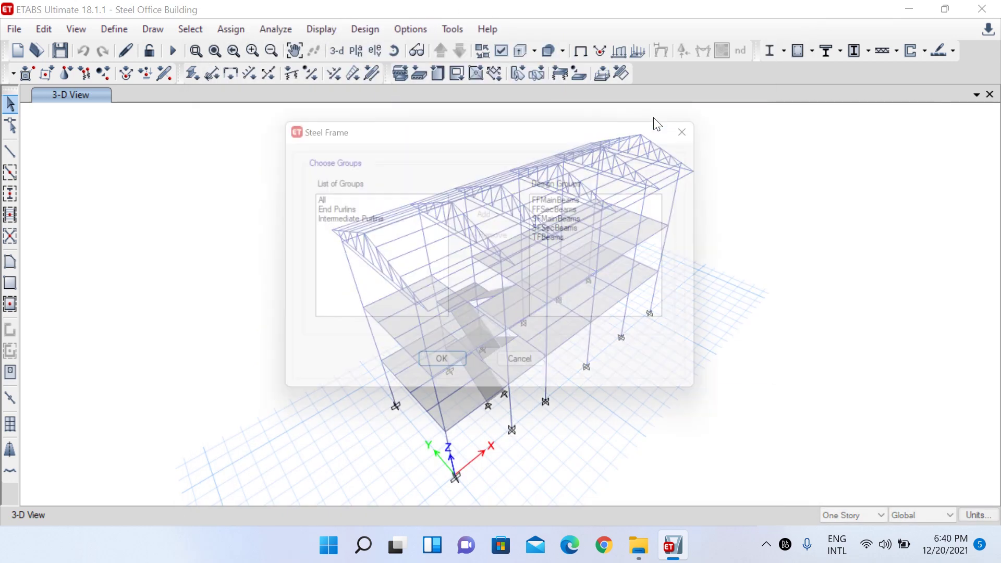
pyautogui.moveTo(572, 201); pyautogui.dragTo(576, 253)
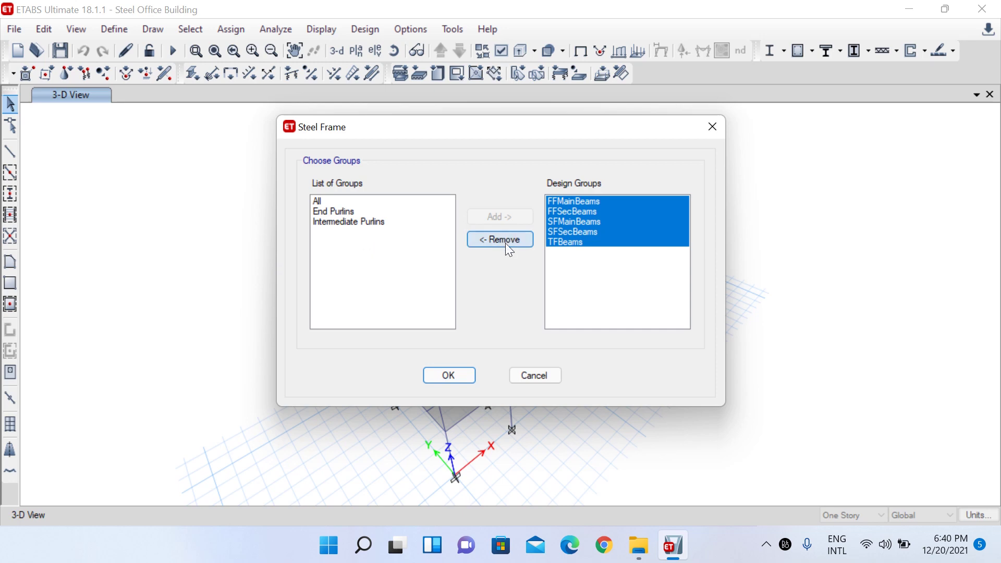
pyautogui.click(523, 241)
# Add FFMainBeams, FFSecBeams, SFMainBeams, SFSecBeams and TFBeams to the steel design groups and confirm the selection.
pyautogui.click(347, 235)
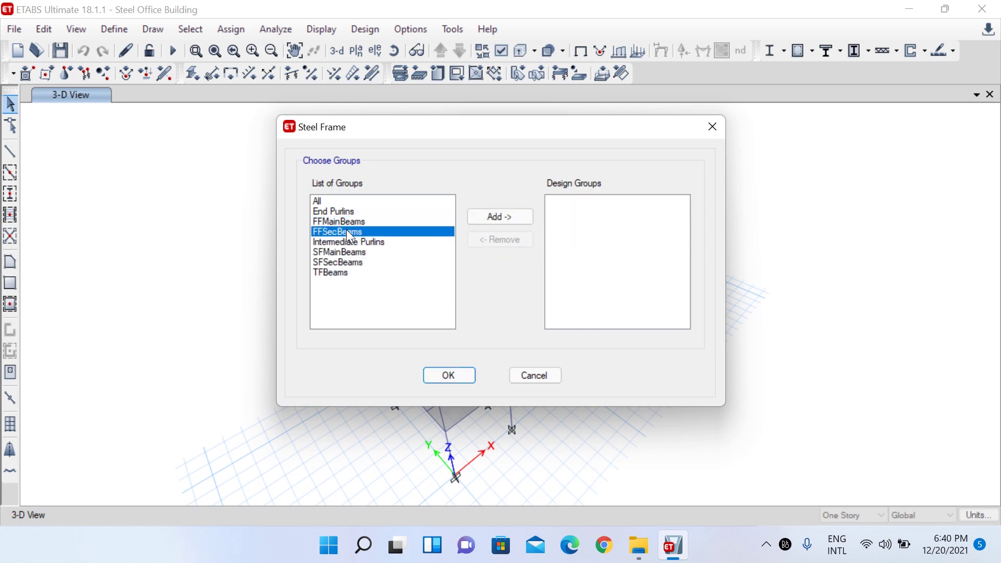
pyautogui.click(339, 219)
pyautogui.keyDown('shift'); pyautogui.click(337, 235); pyautogui.keyUp('shift')
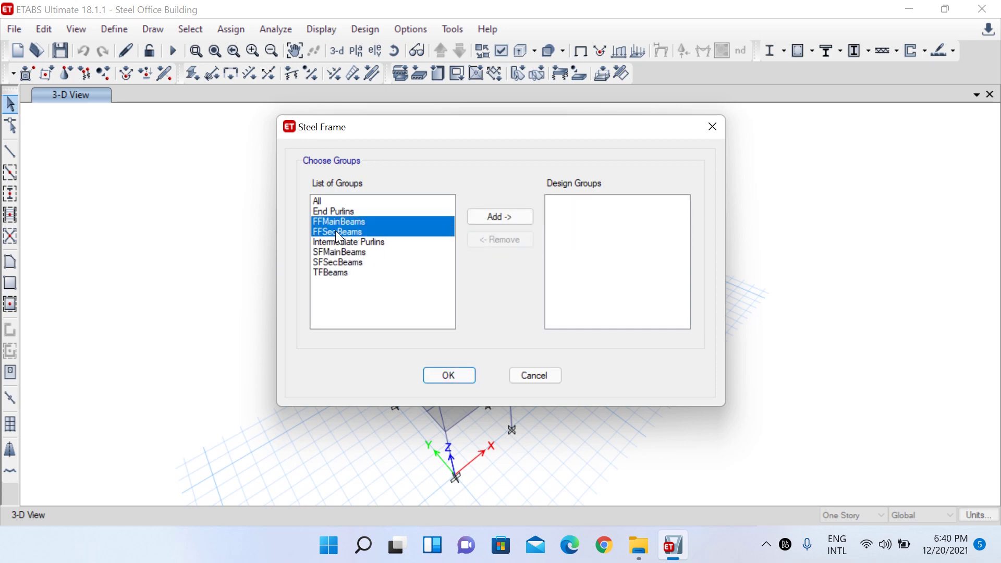
pyautogui.keyDown('ctrl'); pyautogui.click(340, 252); pyautogui.keyUp('ctrl')
pyautogui.keyDown('ctrl'); pyautogui.click(340, 263); pyautogui.keyUp('ctrl')
pyautogui.keyDown('ctrl'); pyautogui.click(340, 272); pyautogui.keyUp('ctrl')
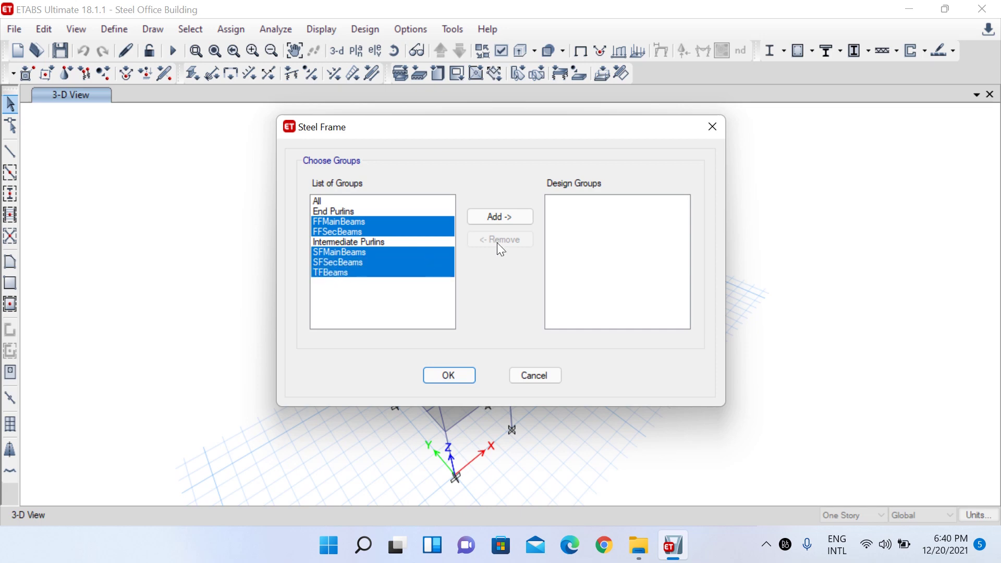
pyautogui.click(515, 216)
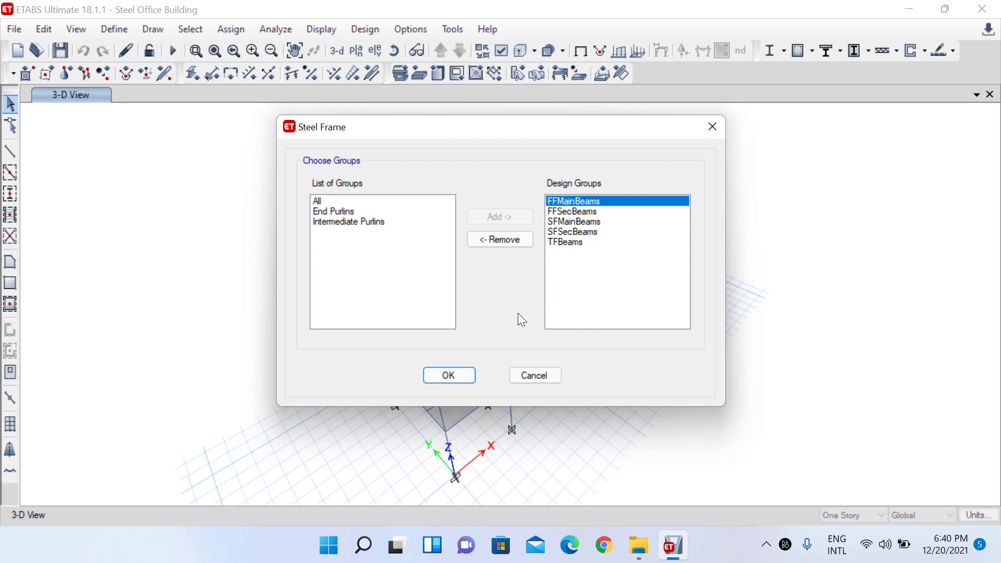
pyautogui.click(593, 211)
pyautogui.click(593, 222)
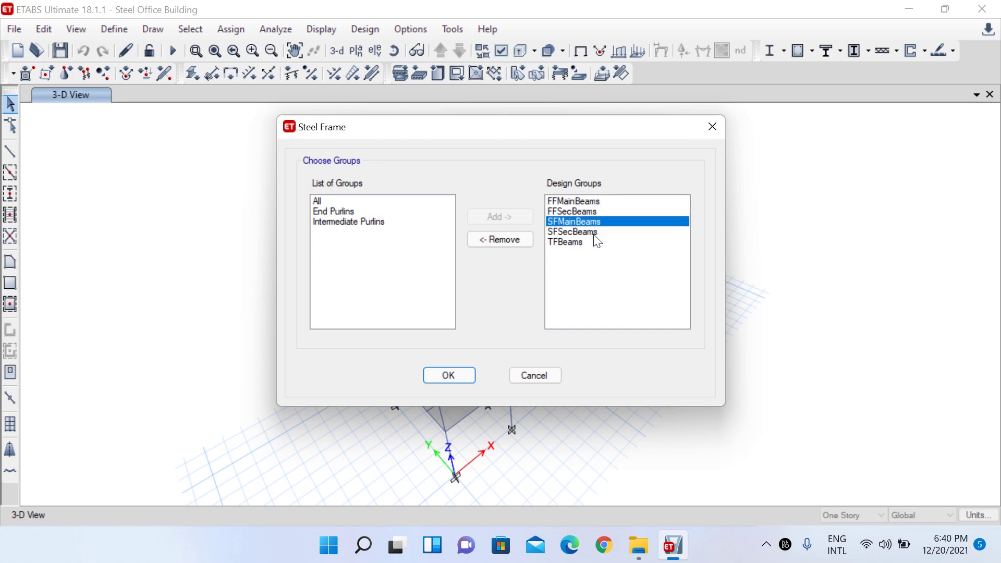
pyautogui.click(595, 232)
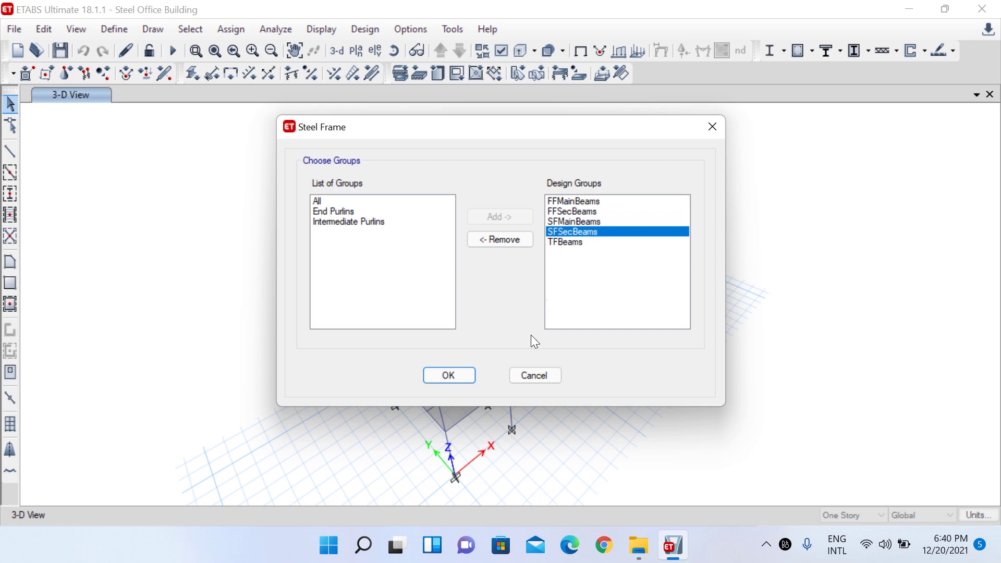
pyautogui.click(437, 374)
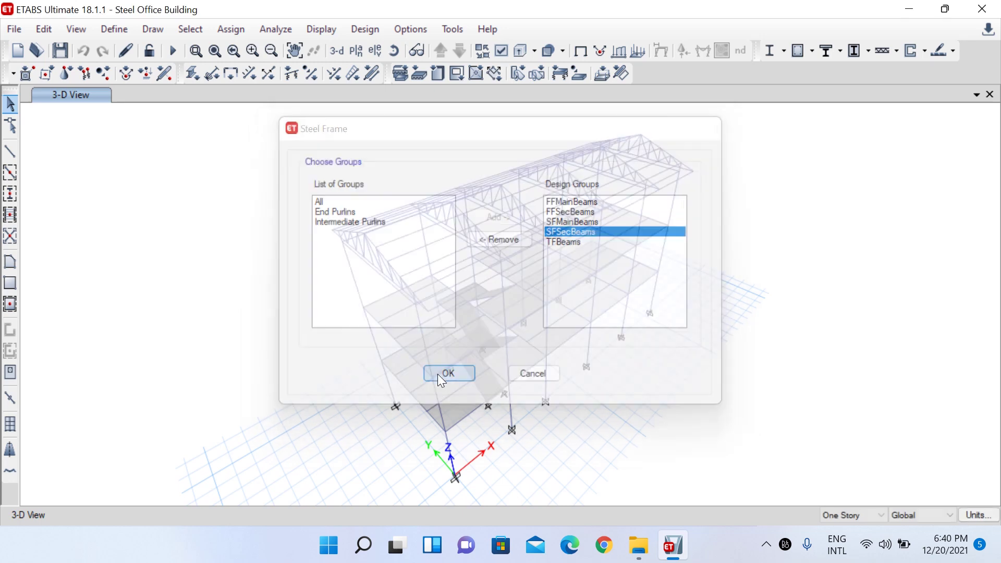
# Review the strength design load combinations assigned to the steel frame design and leave them as they are.
pyautogui.click(368, 31)
pyautogui.moveTo(448, 51)
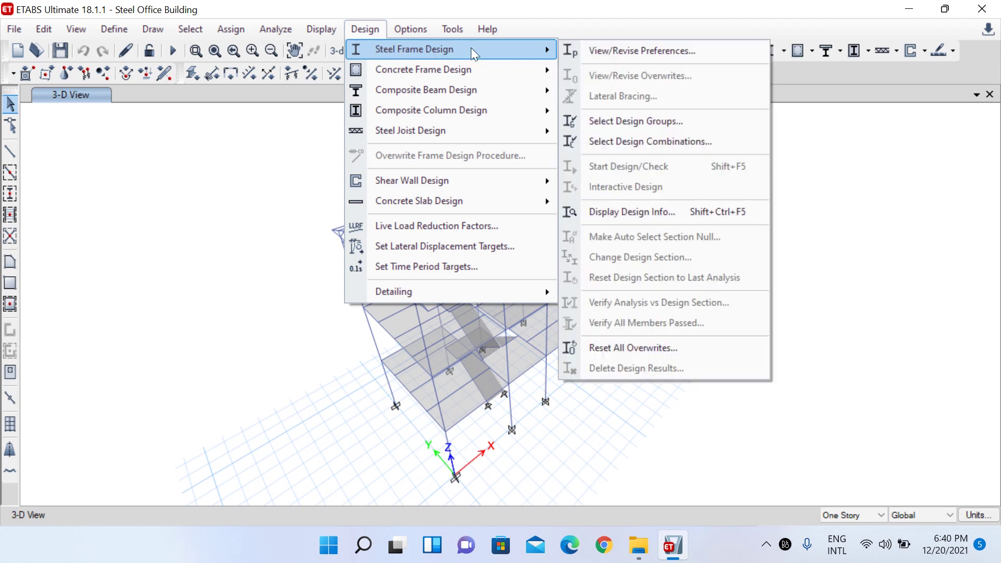
pyautogui.click(643, 142)
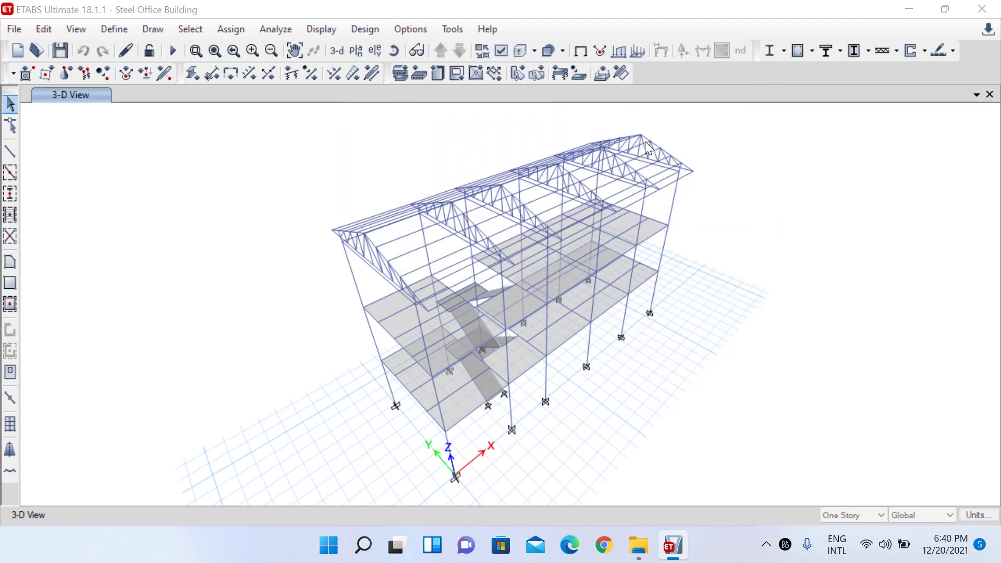
pyautogui.scroll(-3, 594, 268)
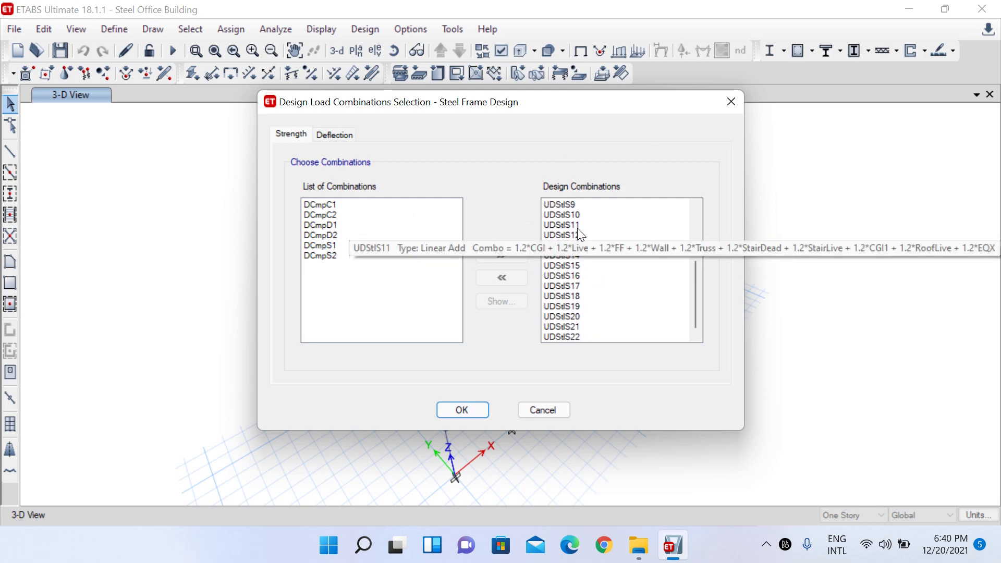
pyautogui.click(544, 410)
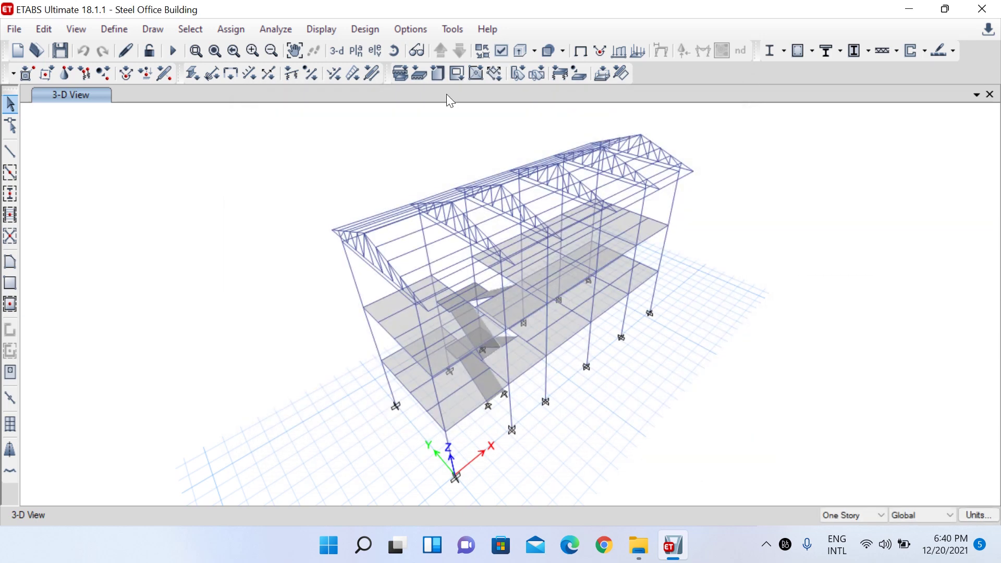
# Run the structural analysis of the building model so that the steel design check can be started.
pyautogui.click(363, 29)
pyautogui.moveTo(364, 48)
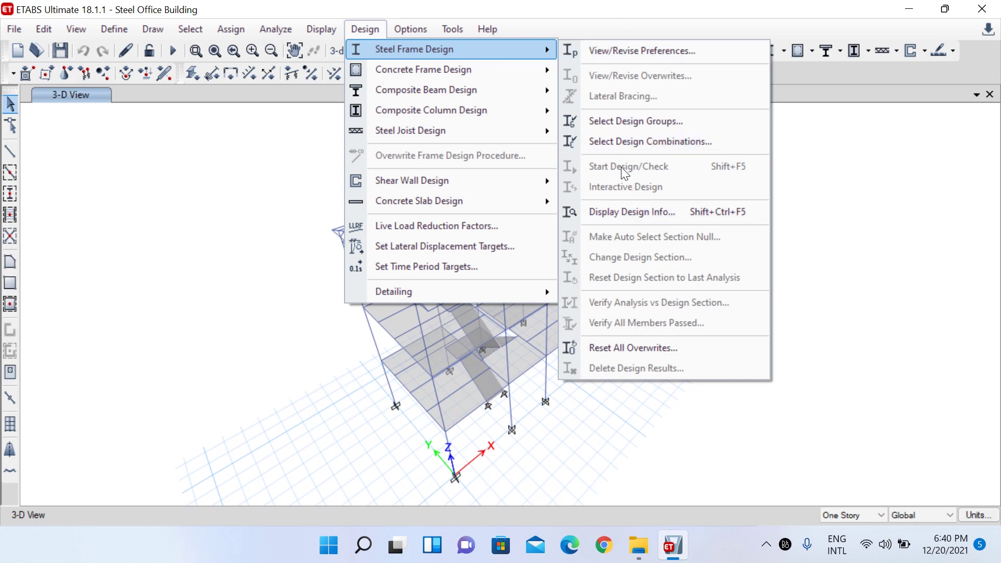
pyautogui.click(626, 6)
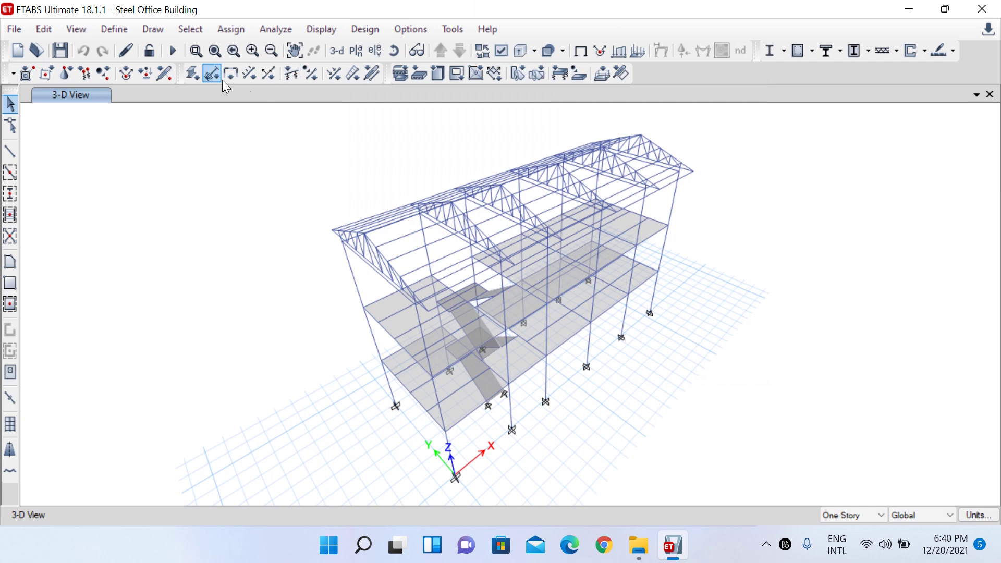
pyautogui.click(176, 52)
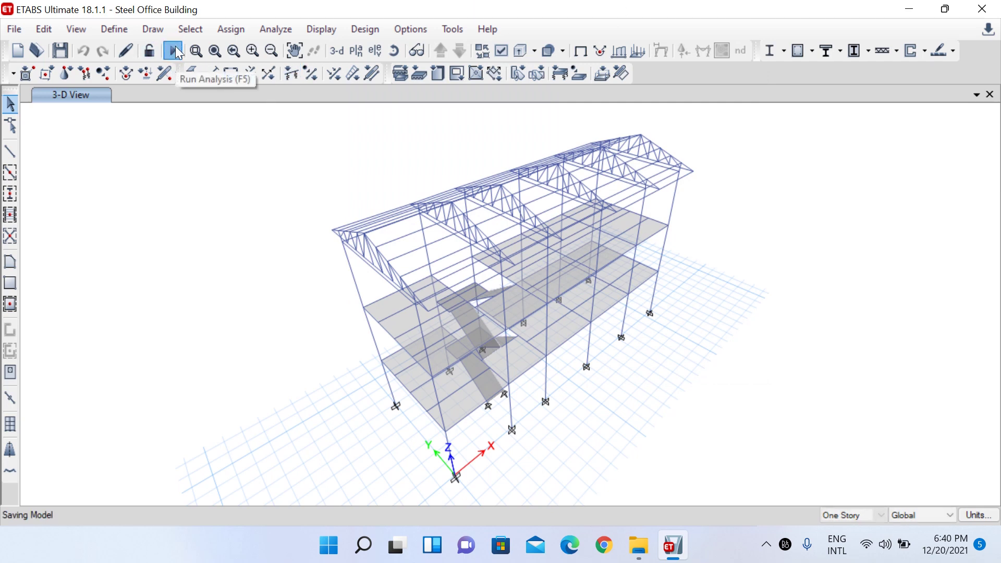
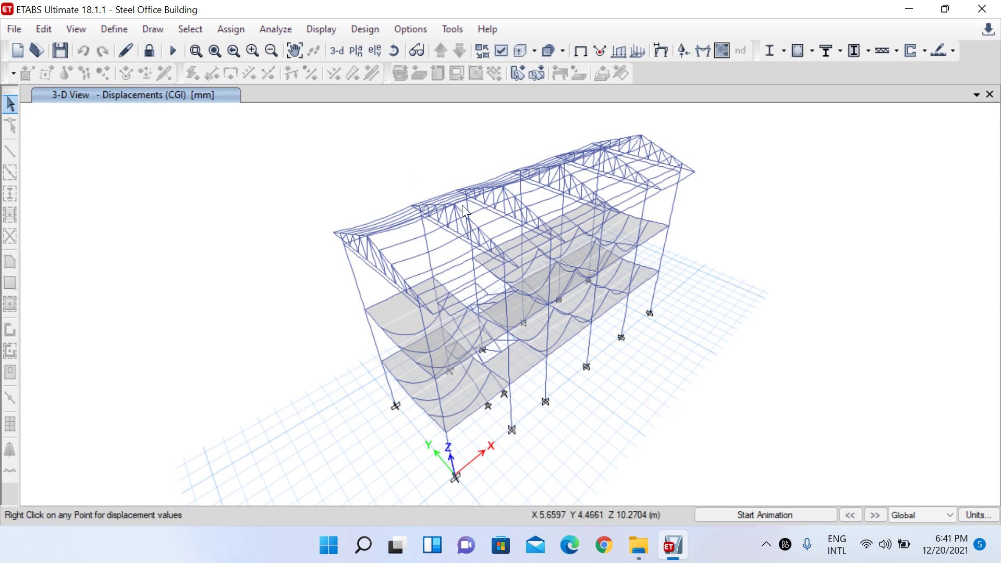
# Start the steel frame design check and inspect the designed beam sections near the staircase in the 3-D view.
pyautogui.click(362, 31)
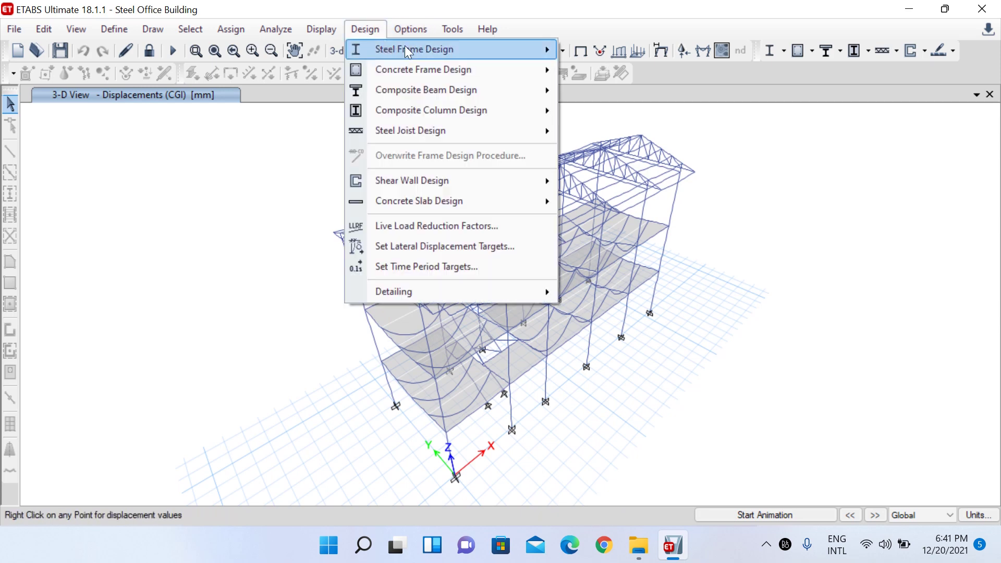
pyautogui.moveTo(485, 50)
pyautogui.click(642, 166)
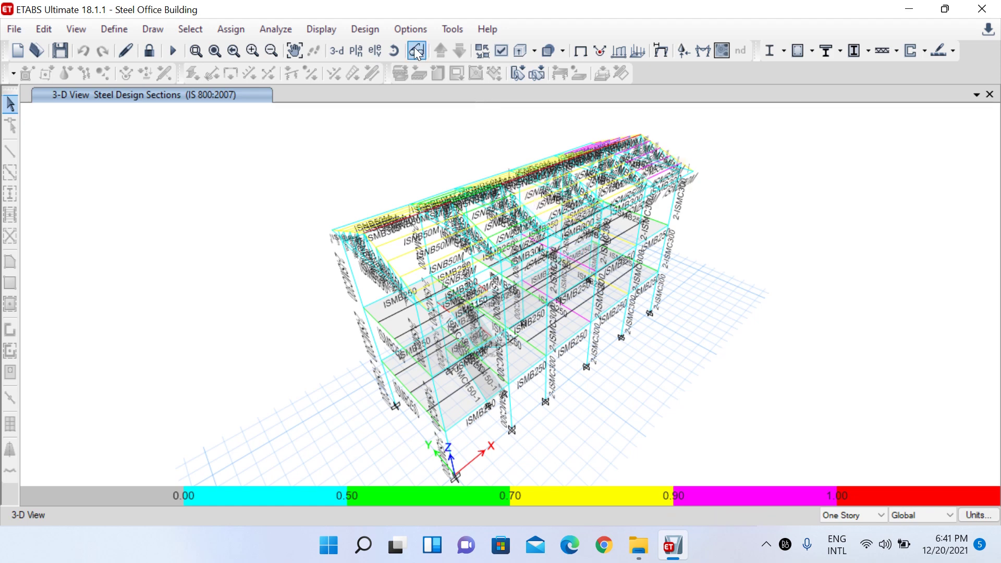
pyautogui.click(395, 50)
pyautogui.scroll(3, 390, 337)
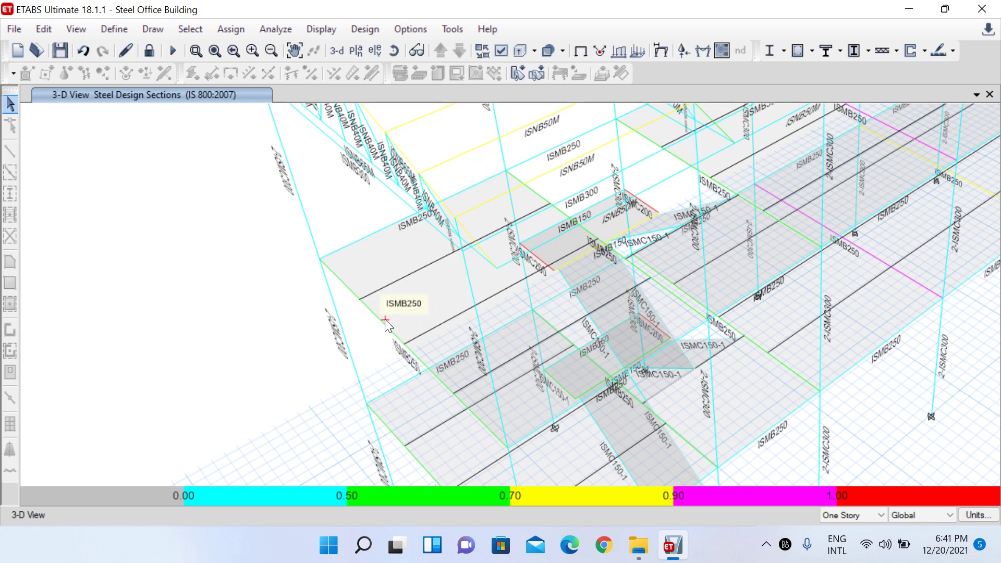
pyautogui.scroll(-3, 384, 318)
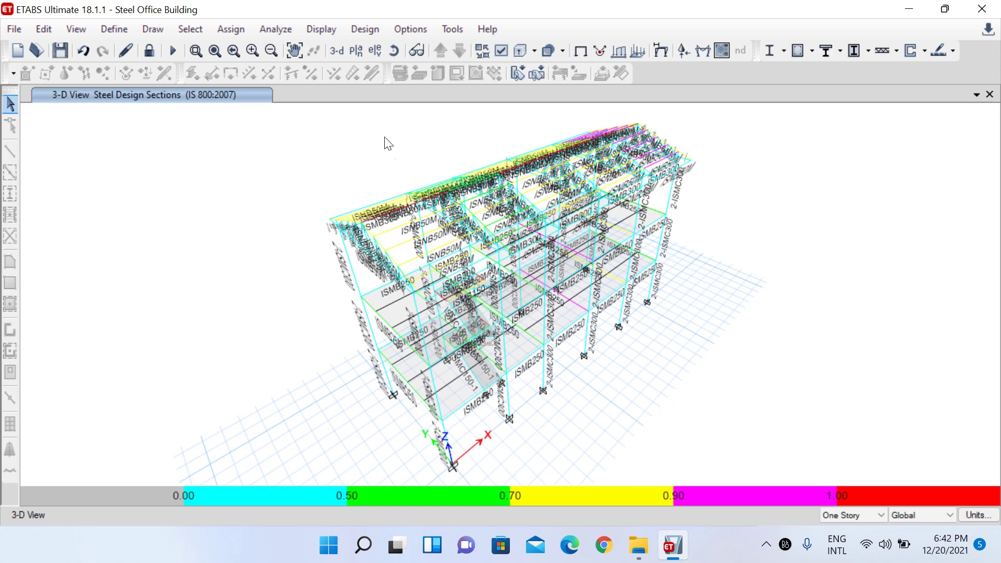
# Verify the analysis sections against the design sections for the steel frames and dismiss the report.
pyautogui.click(374, 33)
pyautogui.moveTo(540, 52)
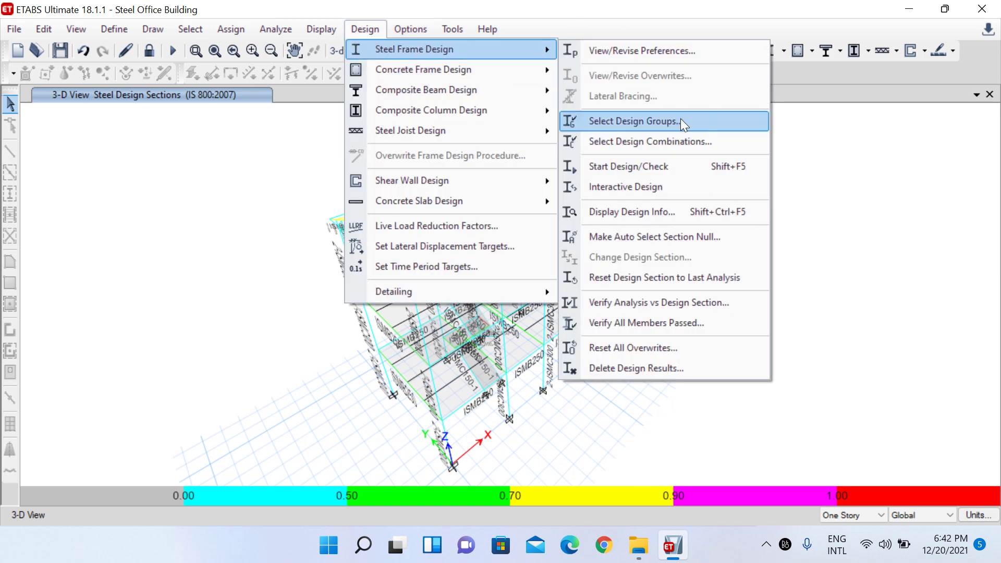
pyautogui.click(637, 304)
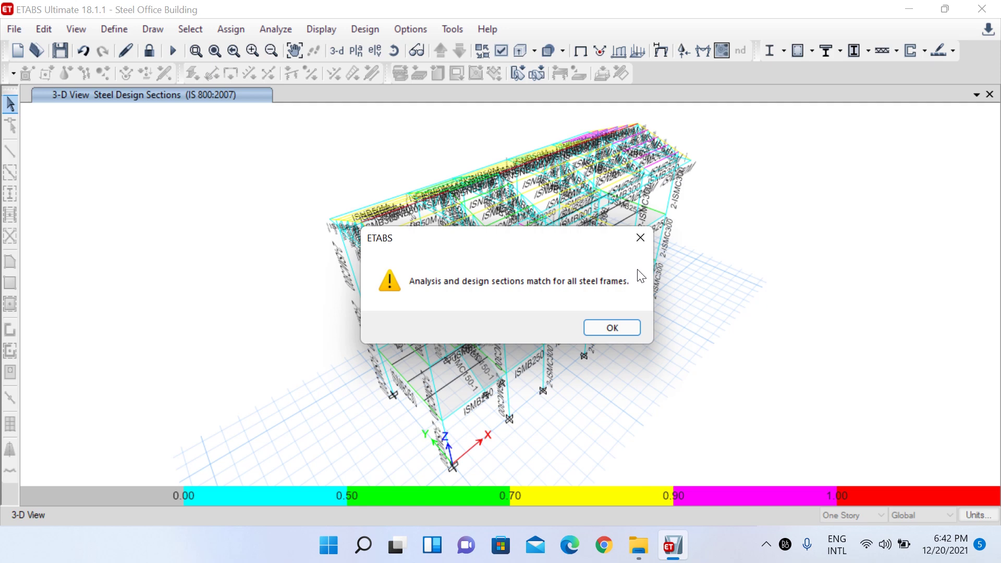
pyautogui.click(640, 237)
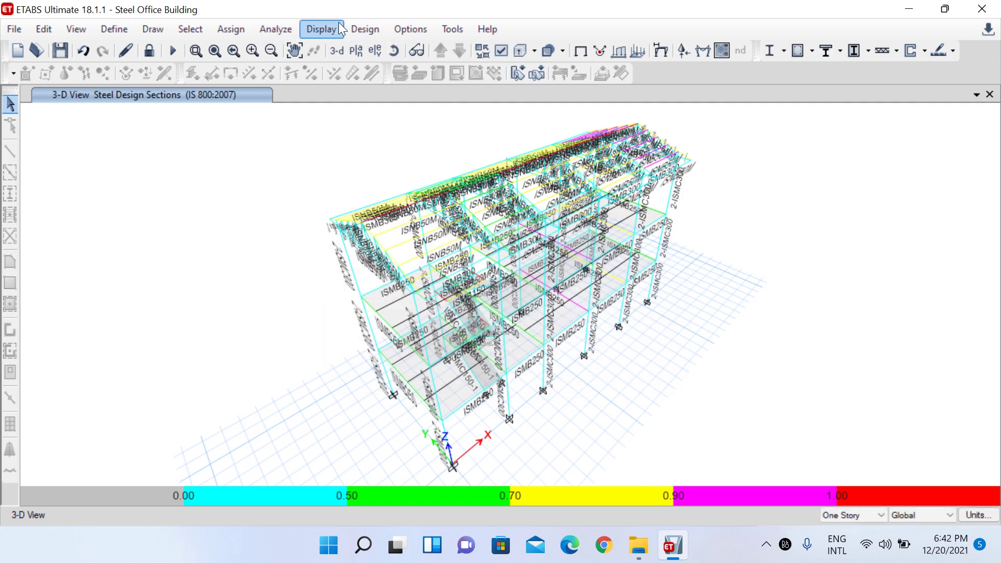
# Verify whether all steel members passed the stress/capacity check and select the frames that failed.
pyautogui.click(361, 24)
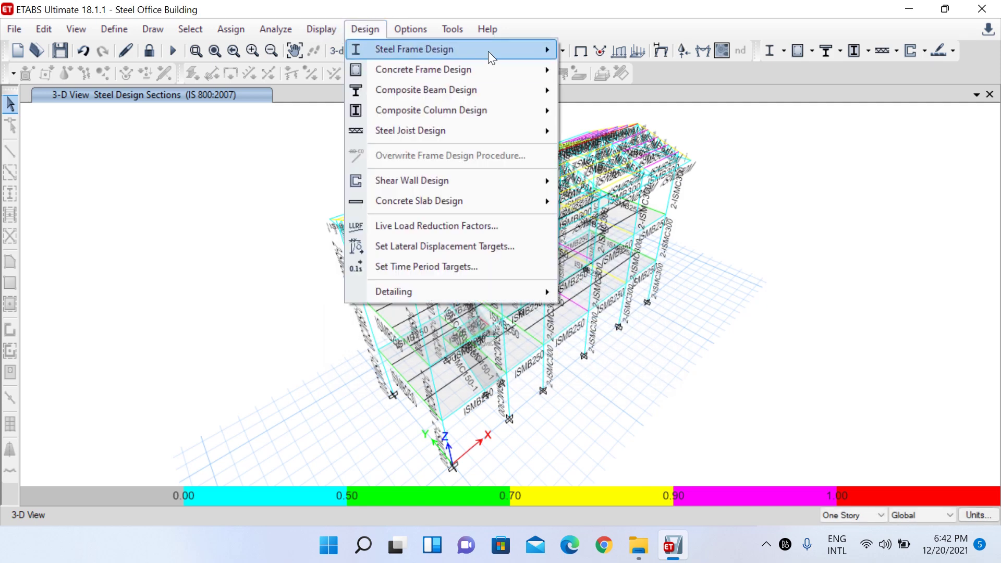
pyautogui.moveTo(488, 51)
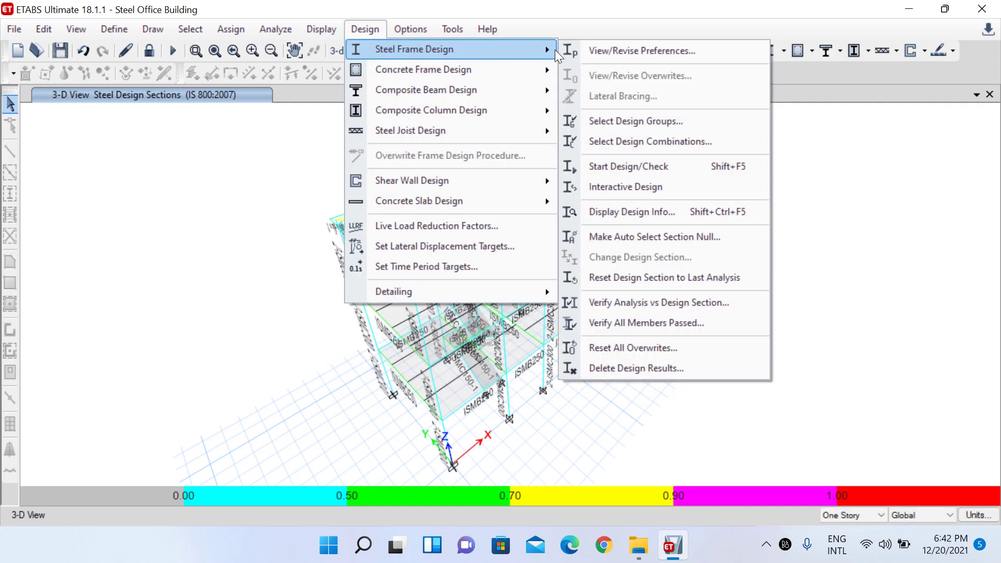
pyautogui.click(643, 323)
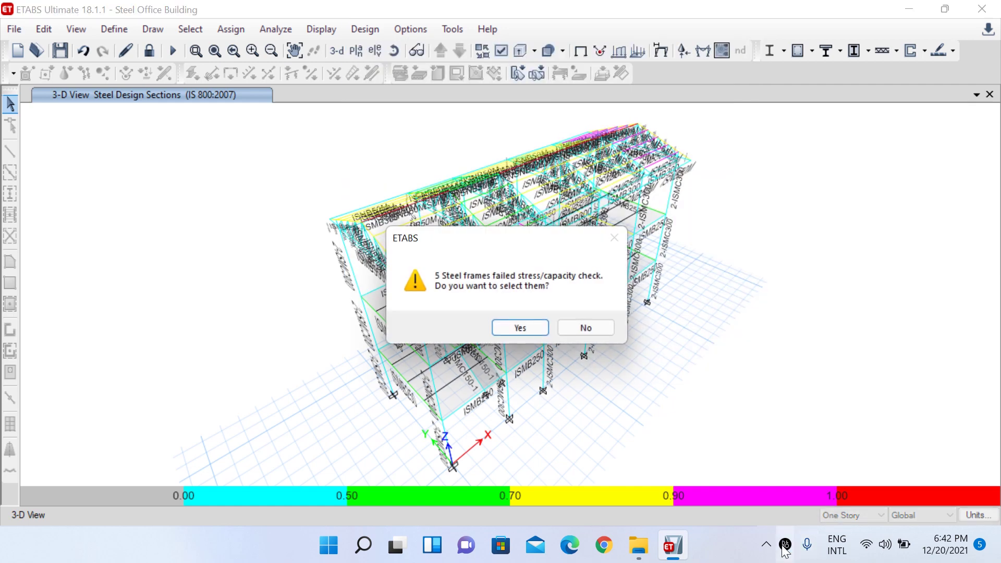
pyautogui.click(766, 544)
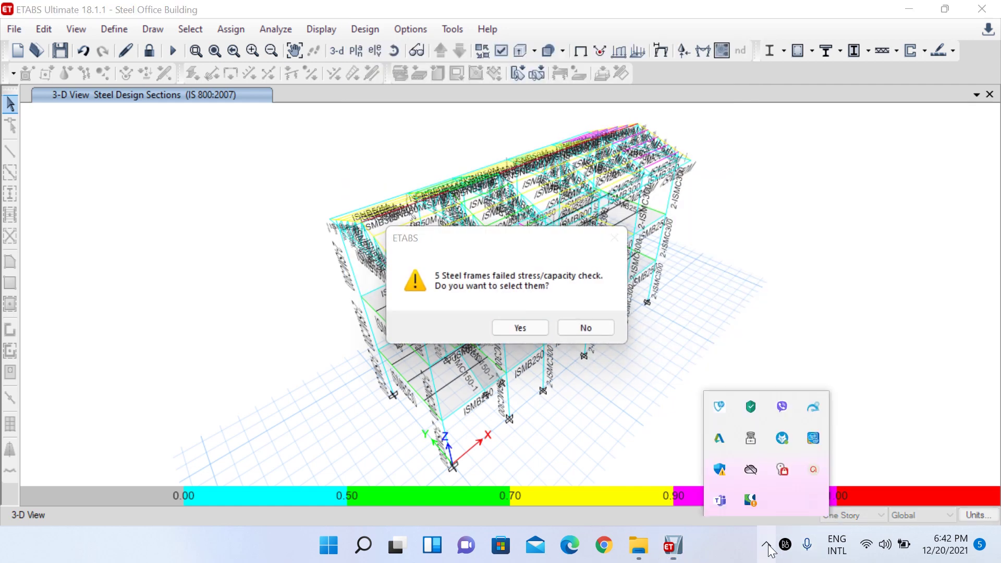
pyautogui.click(812, 471)
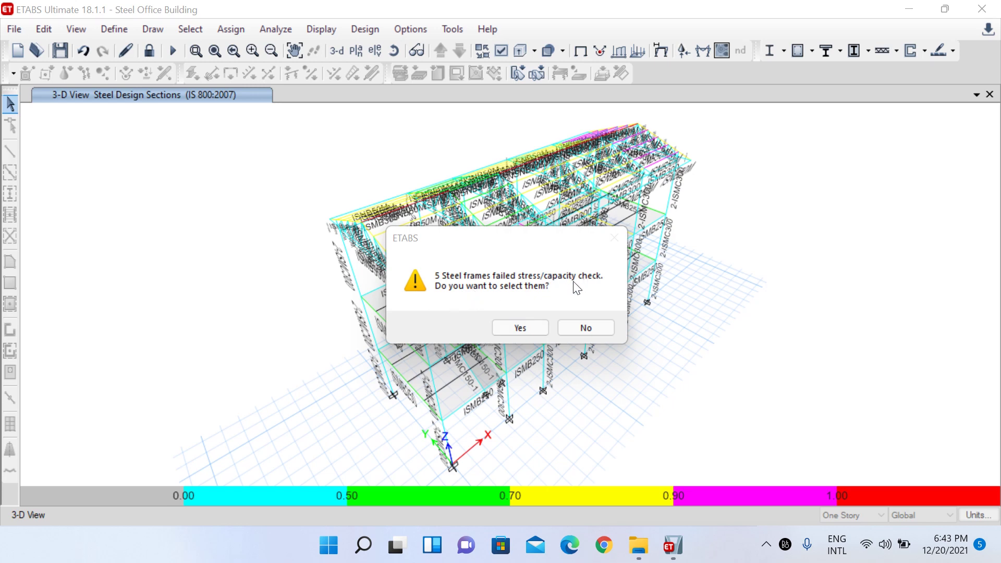
pyautogui.click(520, 328)
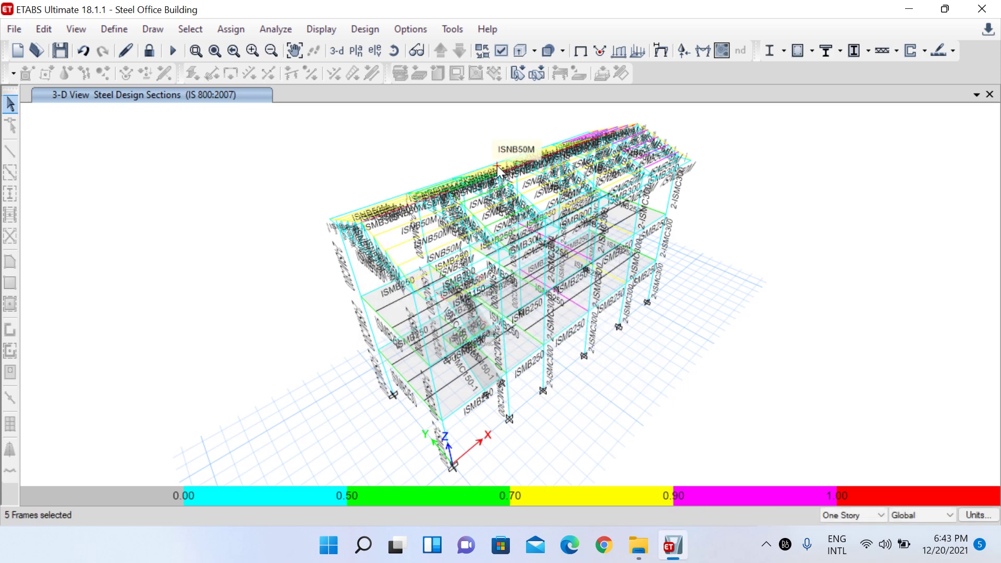
# Examine the selected failed members among the roof purlins and the beams at the staircase landings.
pyautogui.click(394, 51)
pyautogui.moveTo(579, 292); pyautogui.dragTo(618, 346)
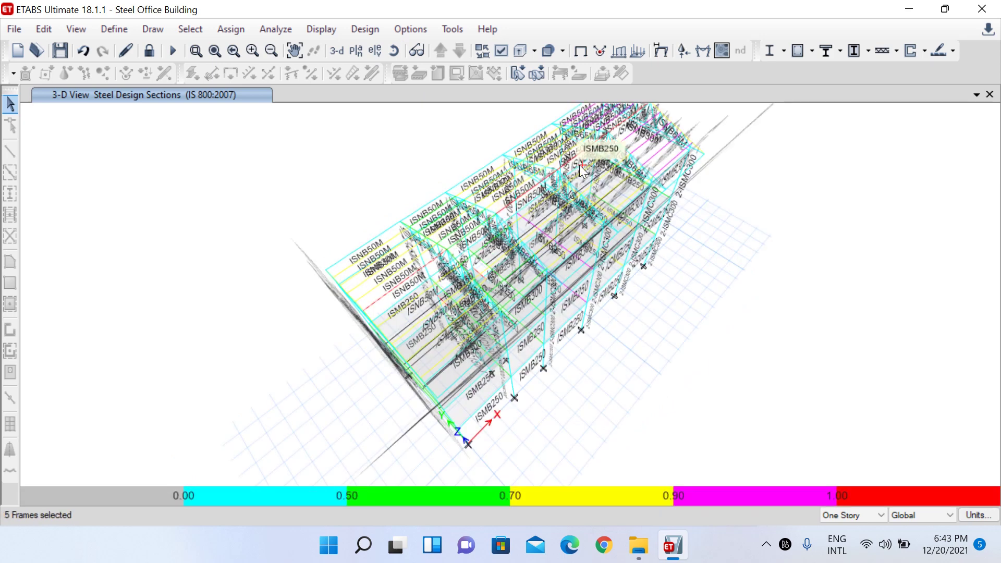
pyautogui.scroll(3, 543, 141)
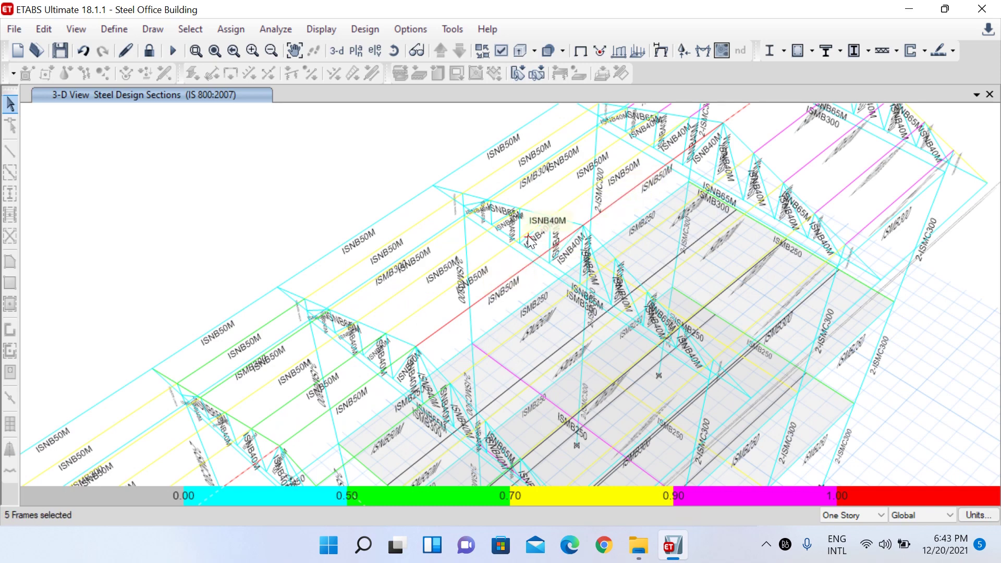
pyautogui.scroll(-3, 511, 268)
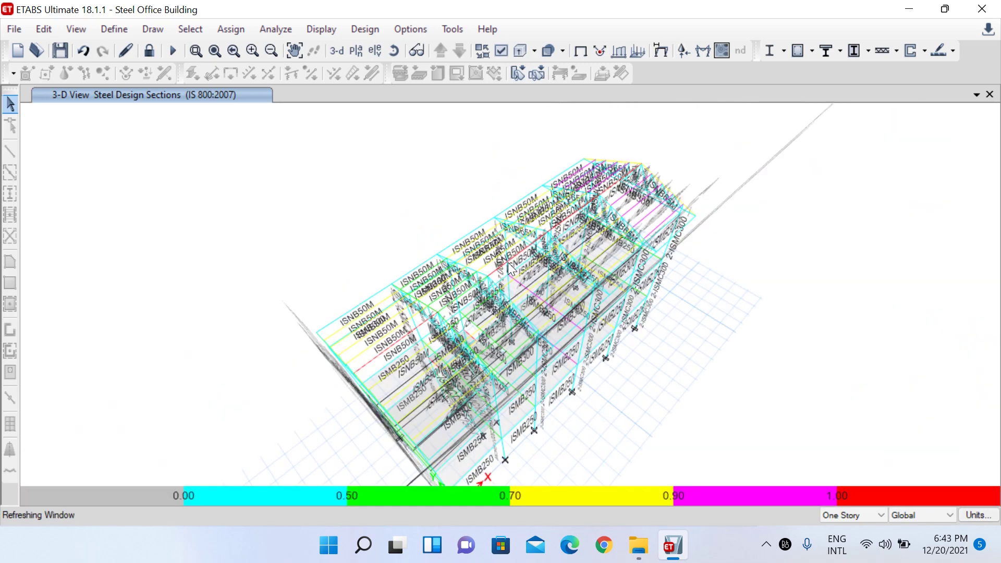
pyautogui.click(394, 51)
pyautogui.moveTo(326, 454); pyautogui.dragTo(552, 361)
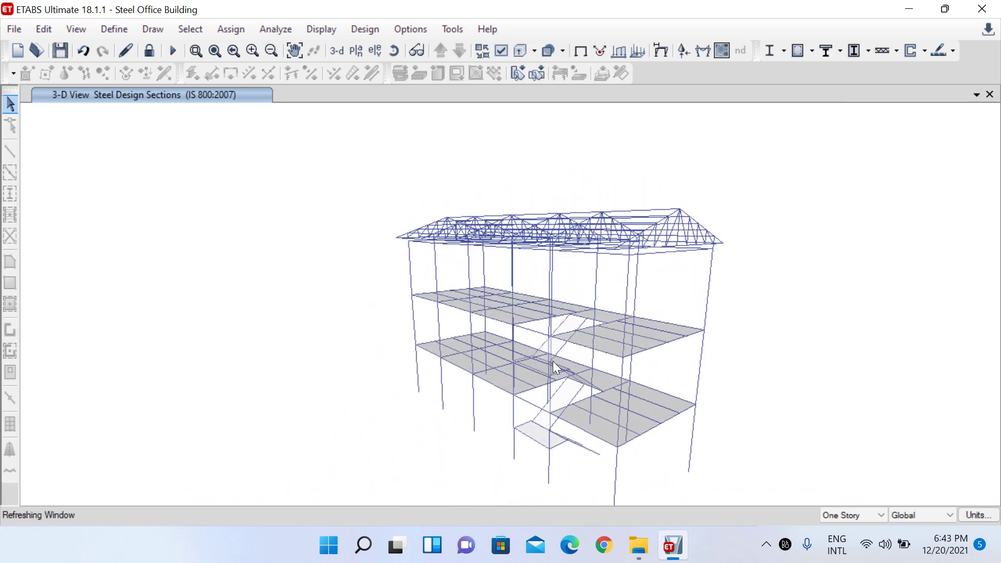
pyautogui.scroll(3, 528, 397)
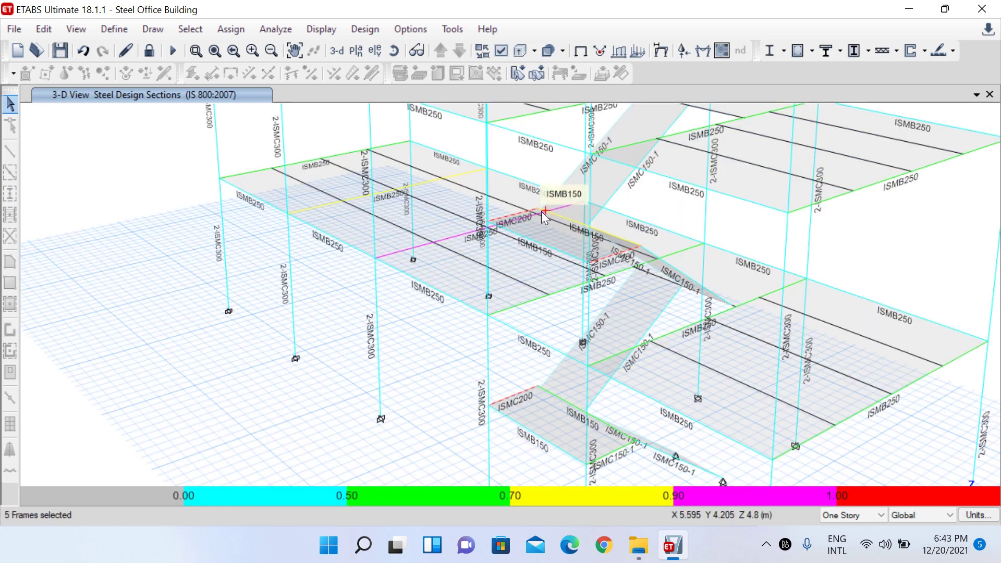
pyautogui.scroll(-3, 586, 287)
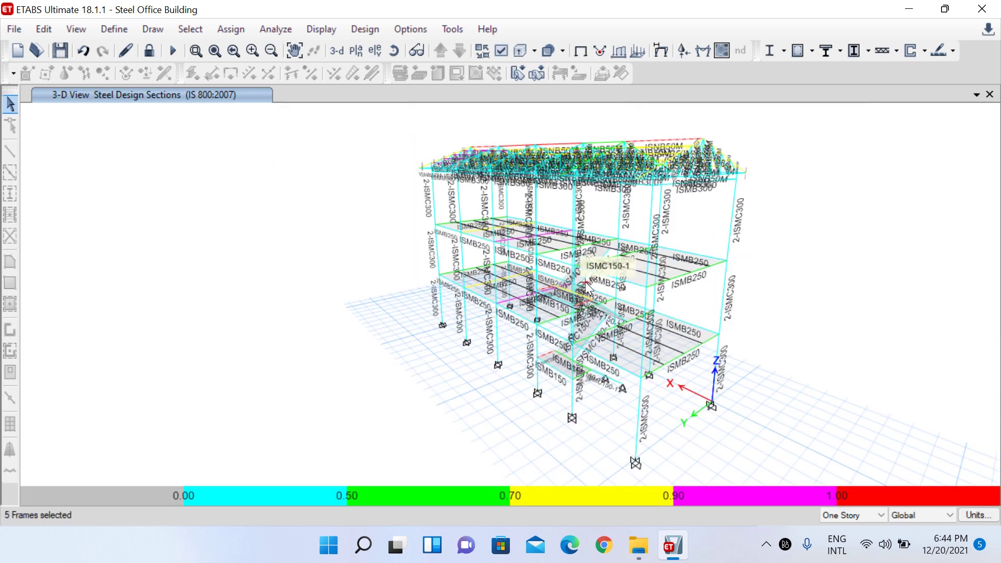
# Examine the colour-coded capacity ratios of the floor beams, stair members and roof framing from several directions.
pyautogui.scroll(3, 515, 207)
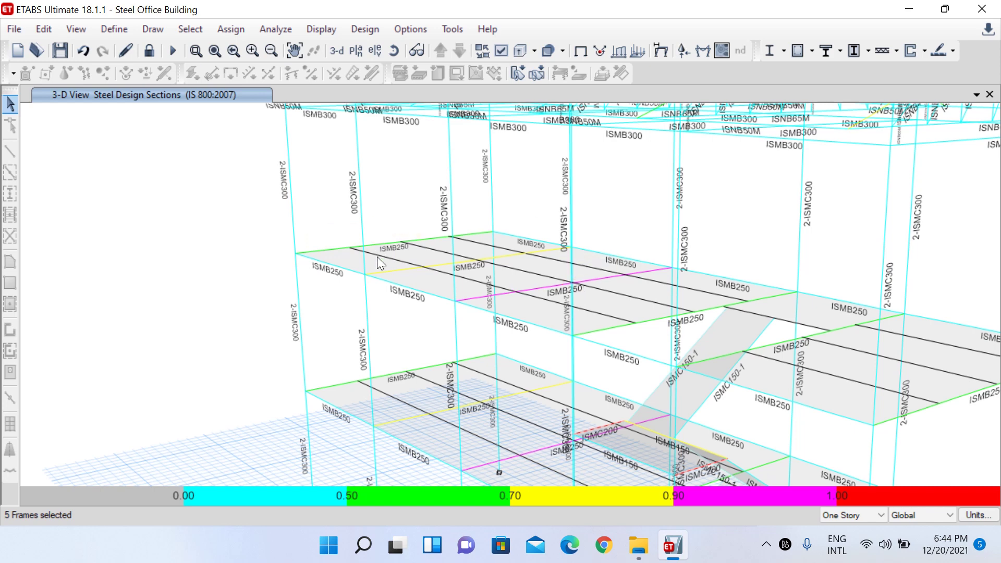
pyautogui.scroll(-5, 377, 257)
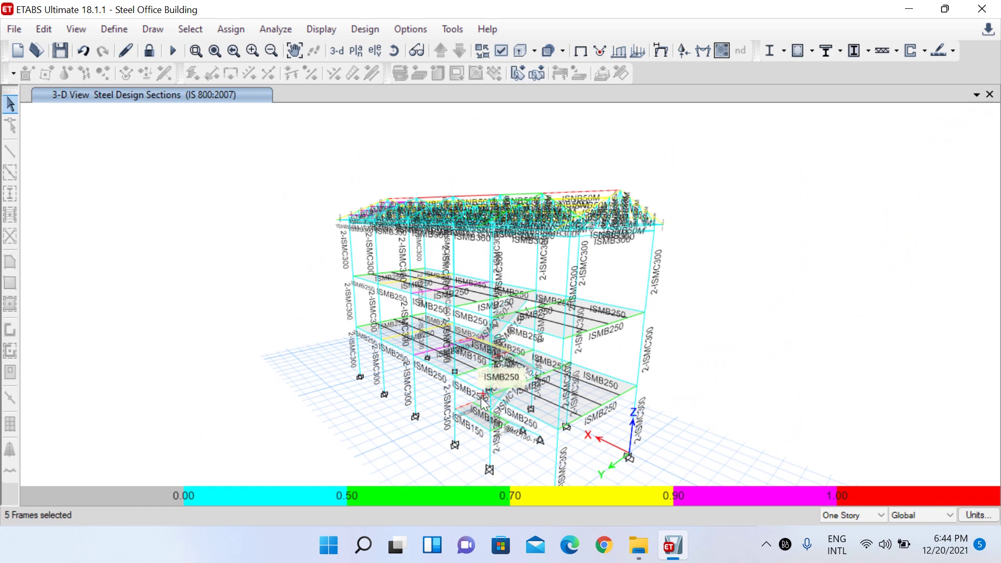
pyautogui.scroll(4, 480, 368)
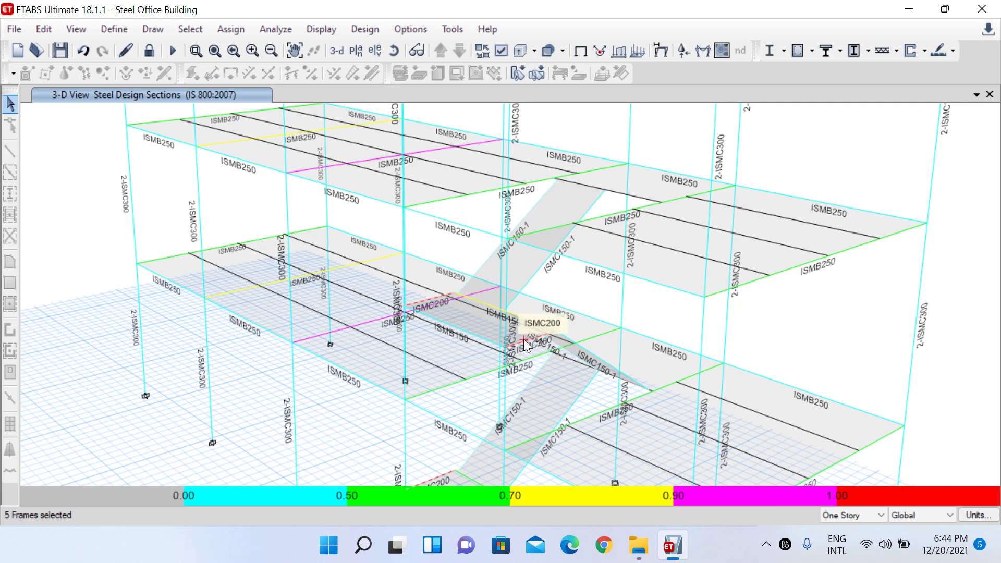
pyautogui.scroll(-4, 523, 346)
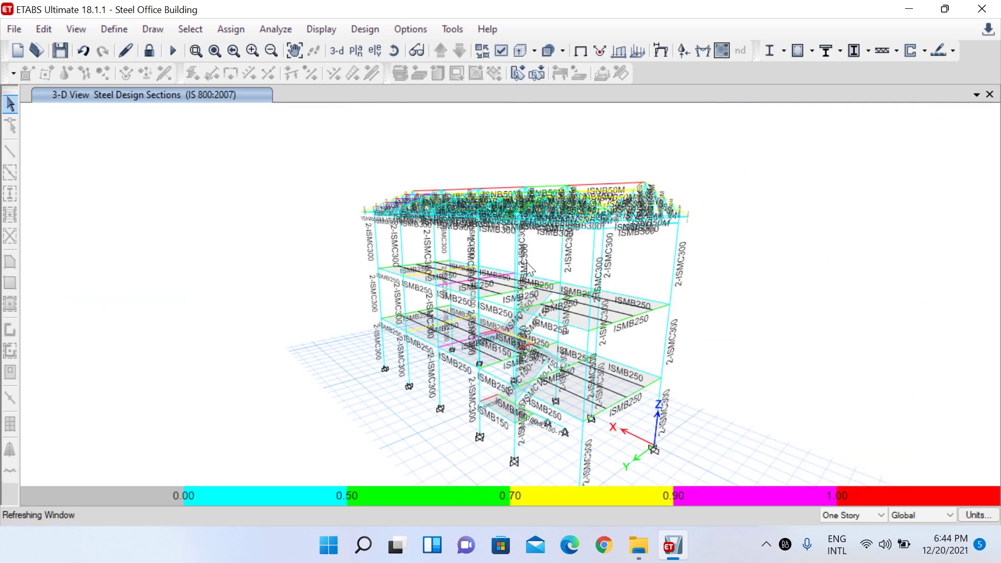
pyautogui.click(394, 50)
pyautogui.moveTo(548, 280)
pyautogui.mouseDown()
pyautogui.moveTo(535, 315)
pyautogui.moveTo(506, 307)
pyautogui.moveTo(773, 320)
pyautogui.moveTo(764, 313)
pyautogui.moveTo(725, 334)
pyautogui.mouseUp()
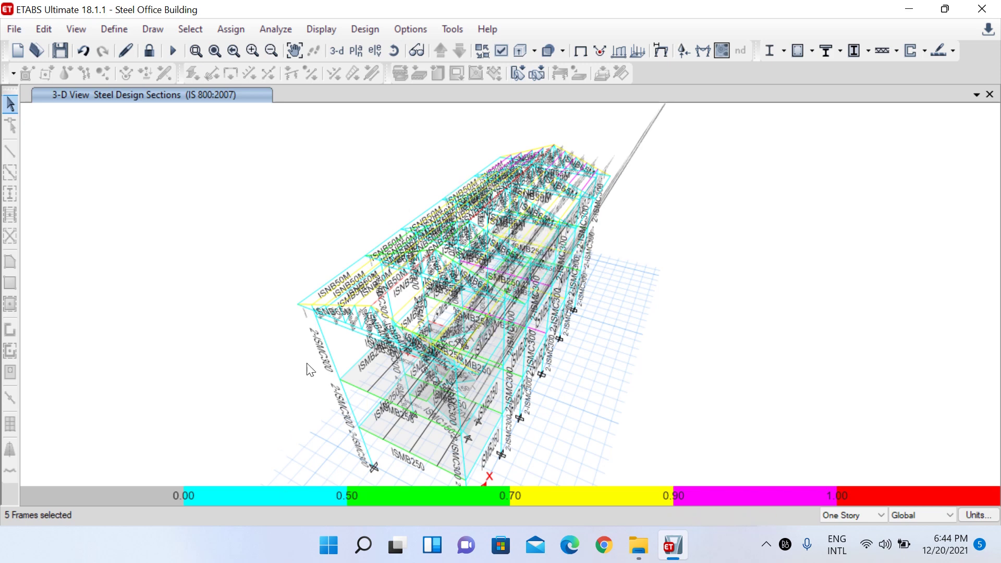
pyautogui.click(395, 51)
pyautogui.moveTo(379, 321); pyautogui.dragTo(563, 355)
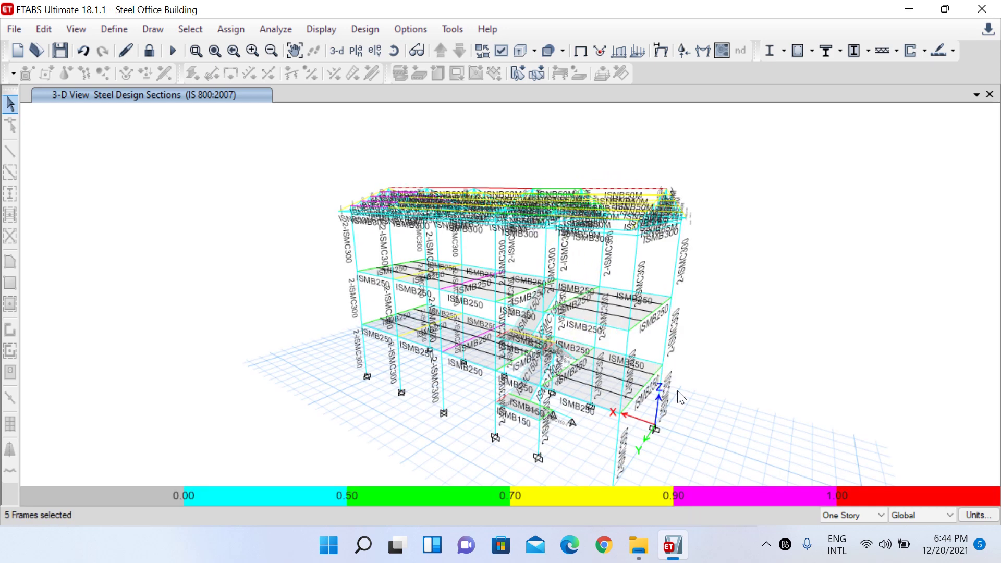
pyautogui.scroll(3, 470, 285)
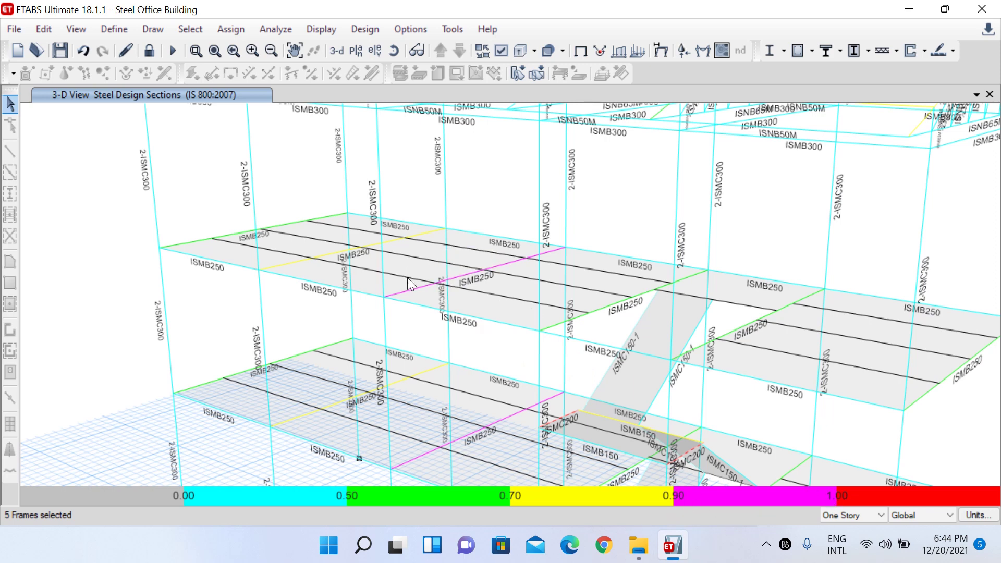
pyautogui.scroll(-5, 408, 286)
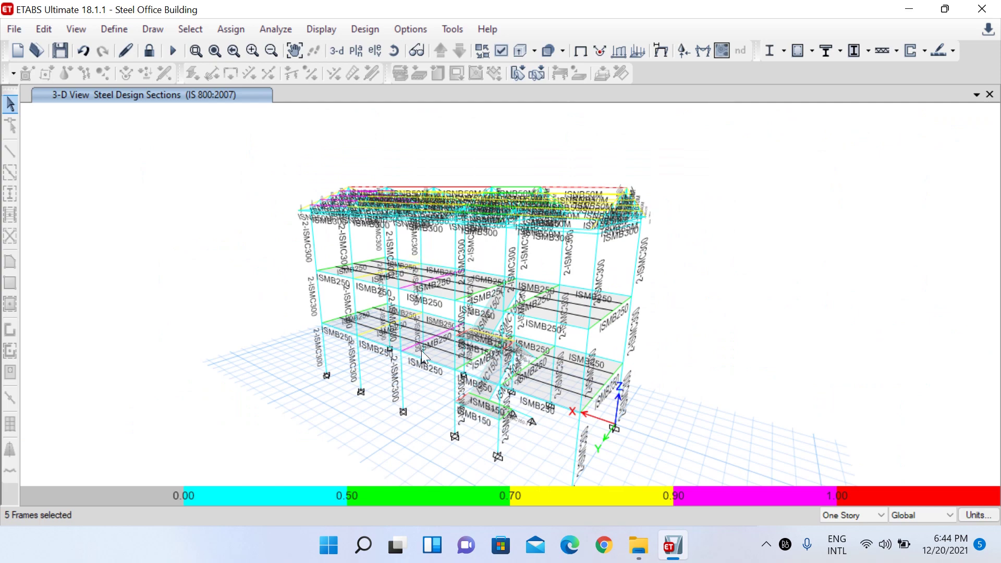
# Examine the steel design sections in the Story1 plan view, step up to Story3 and return to the Story2 plan.
pyautogui.scroll(5, 421, 351)
pyautogui.scroll(-5, 436, 362)
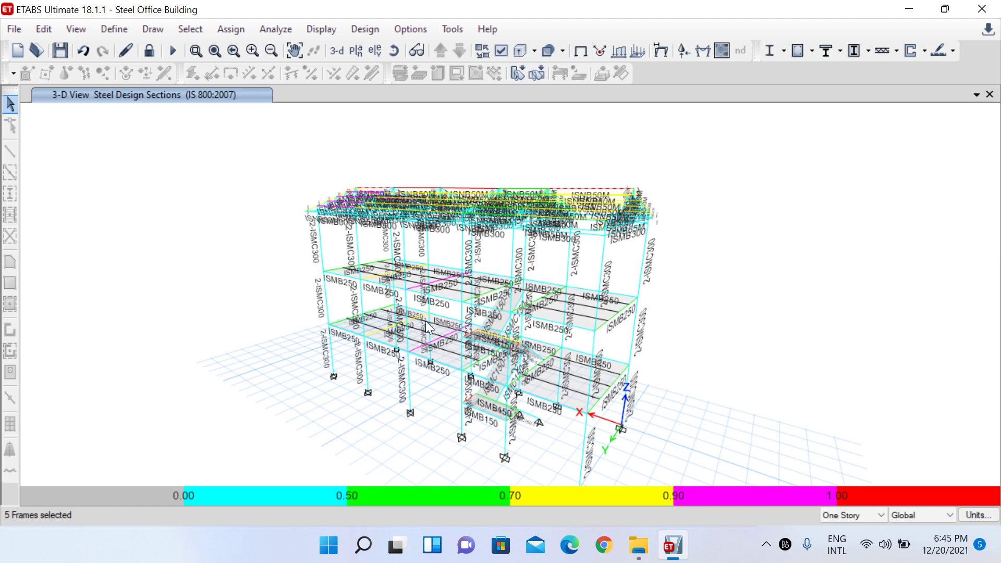
pyautogui.click(354, 52)
pyautogui.click(409, 261)
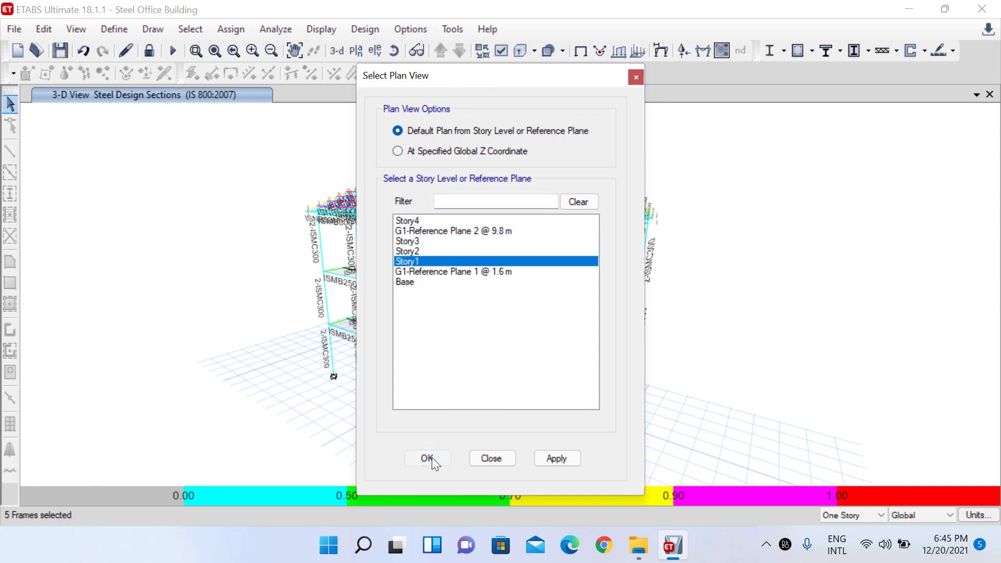
pyautogui.click(431, 461)
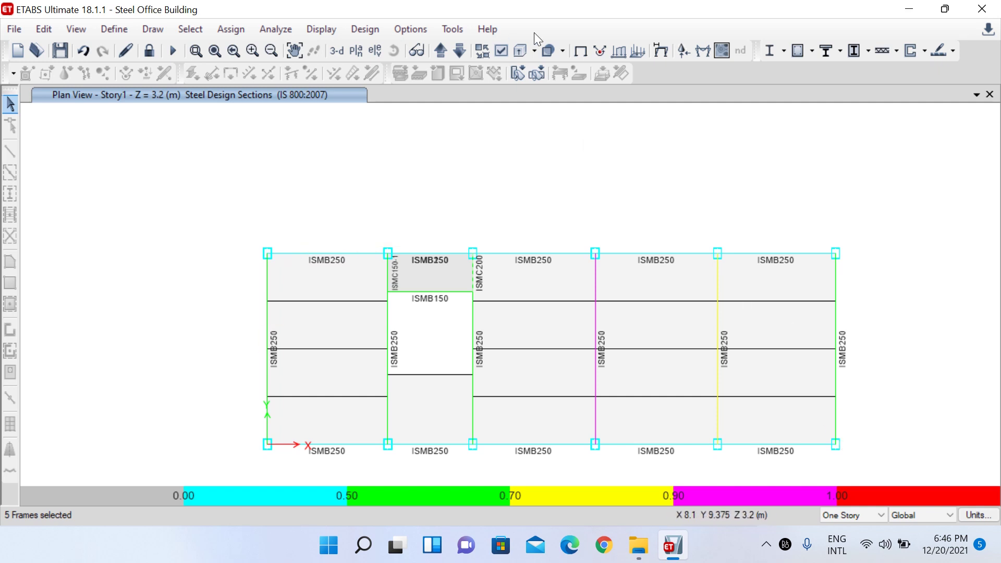
pyautogui.click(442, 50)
pyautogui.click(442, 50)
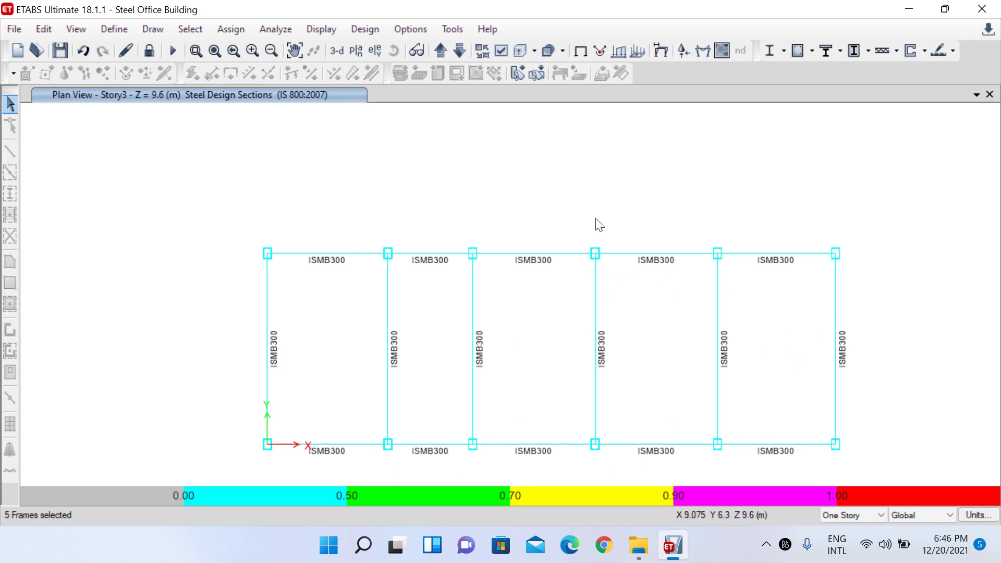
pyautogui.click(462, 47)
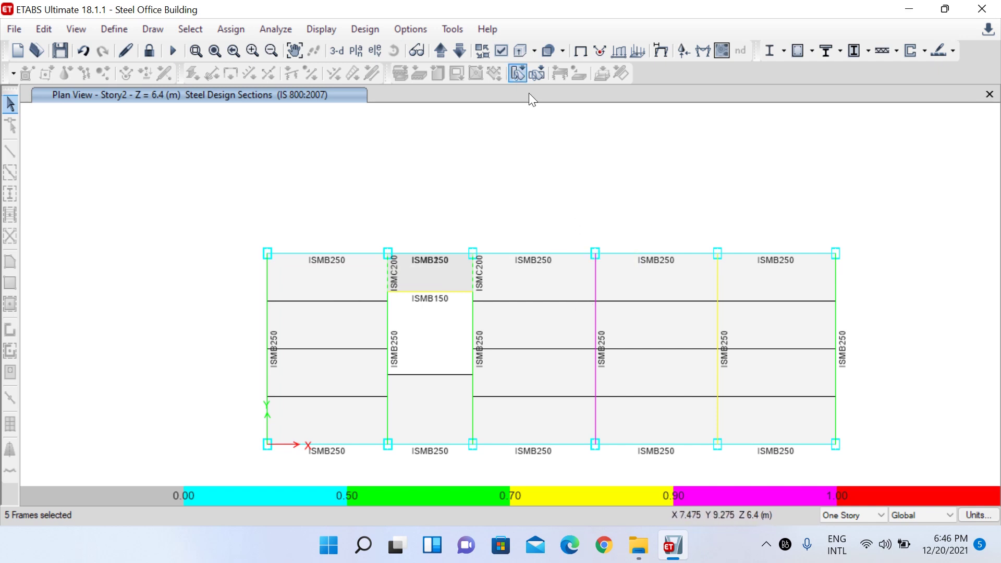
# Review the composite beam design preferences, including the available design codes, shear stud, camber and deflection settings, and close them without changes.
pyautogui.click(364, 29)
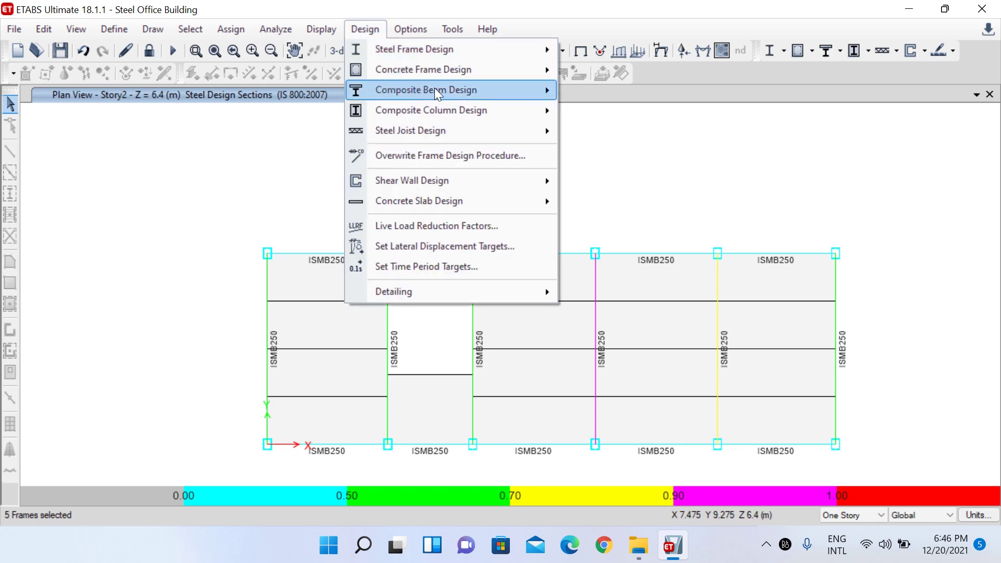
pyautogui.moveTo(518, 90)
pyautogui.click(596, 91)
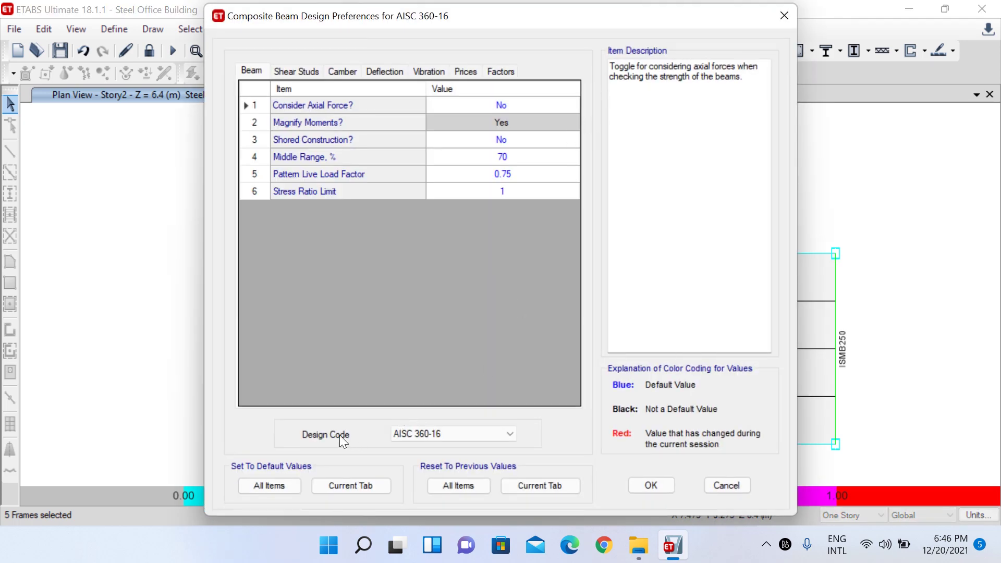
pyautogui.click(416, 432)
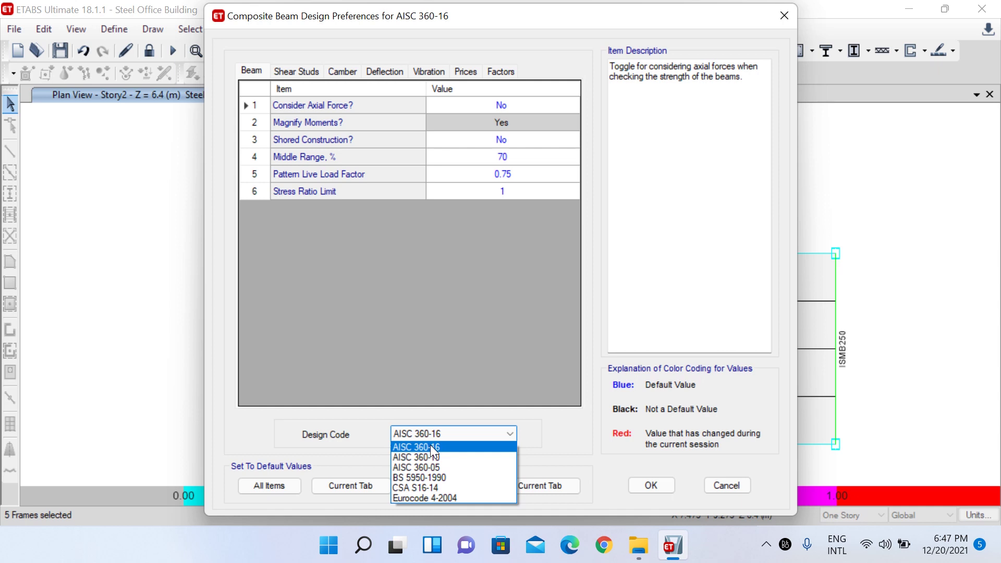
pyautogui.click(343, 439)
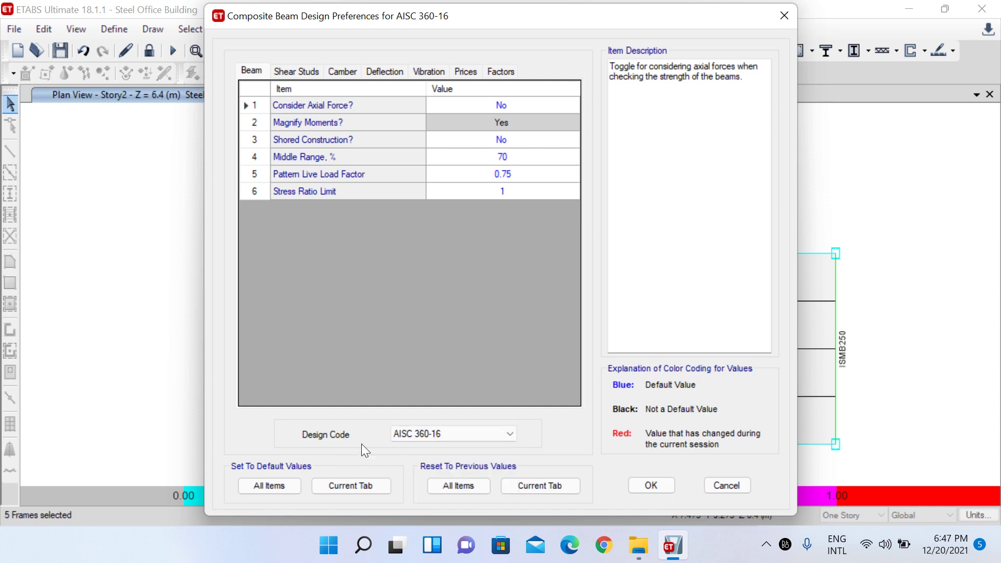
pyautogui.click(453, 437)
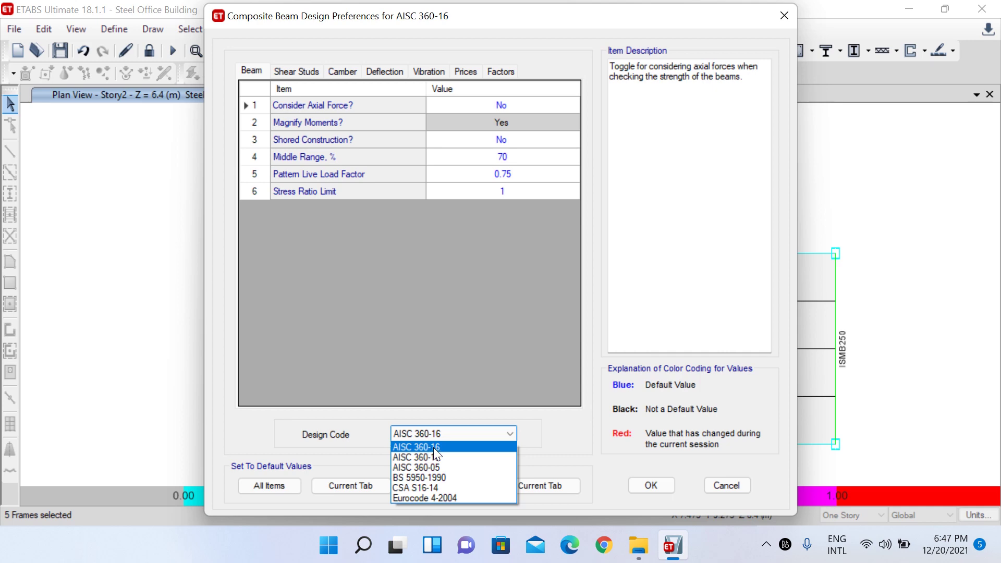
pyautogui.click(444, 290)
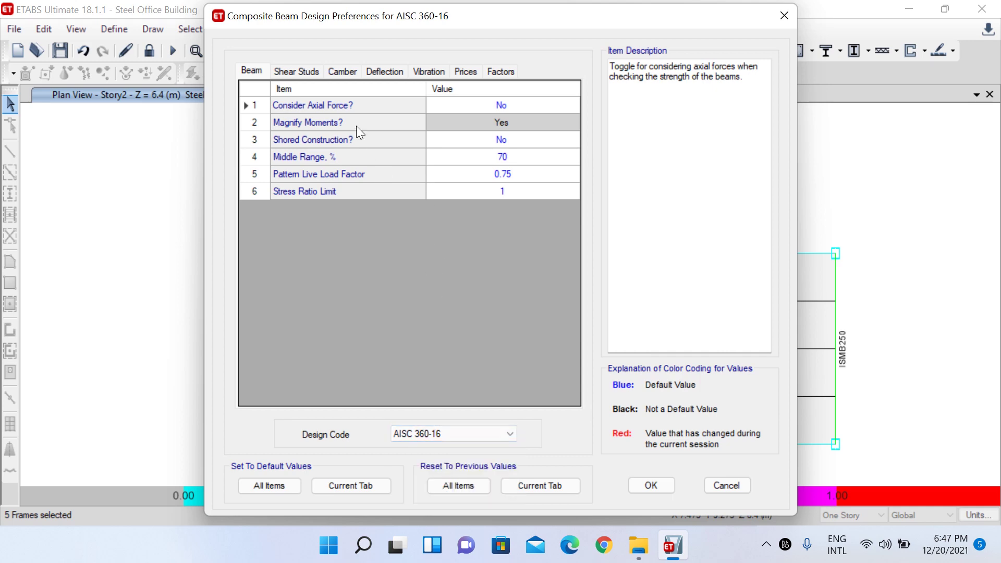
pyautogui.click(302, 71)
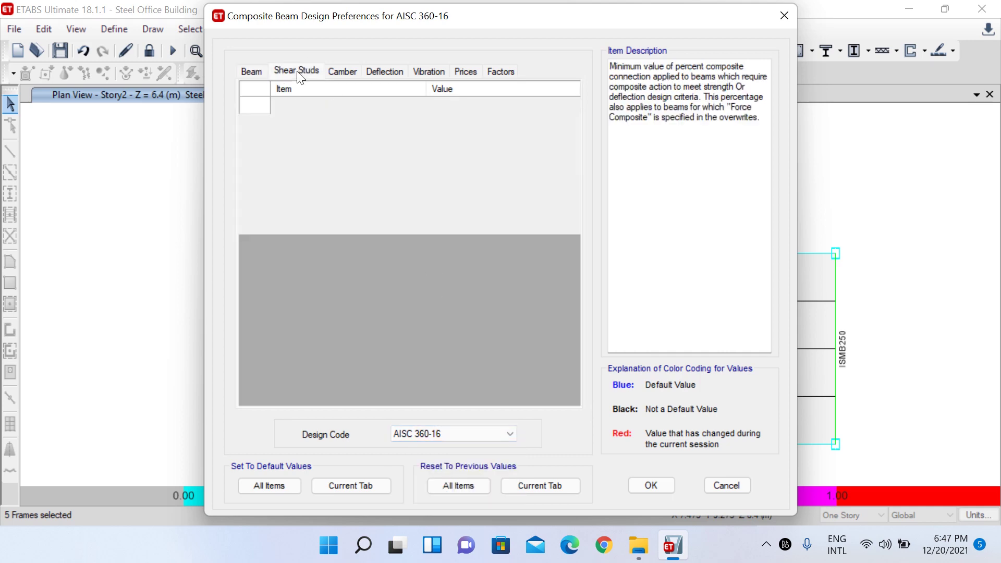
pyautogui.click(357, 72)
pyautogui.click(372, 74)
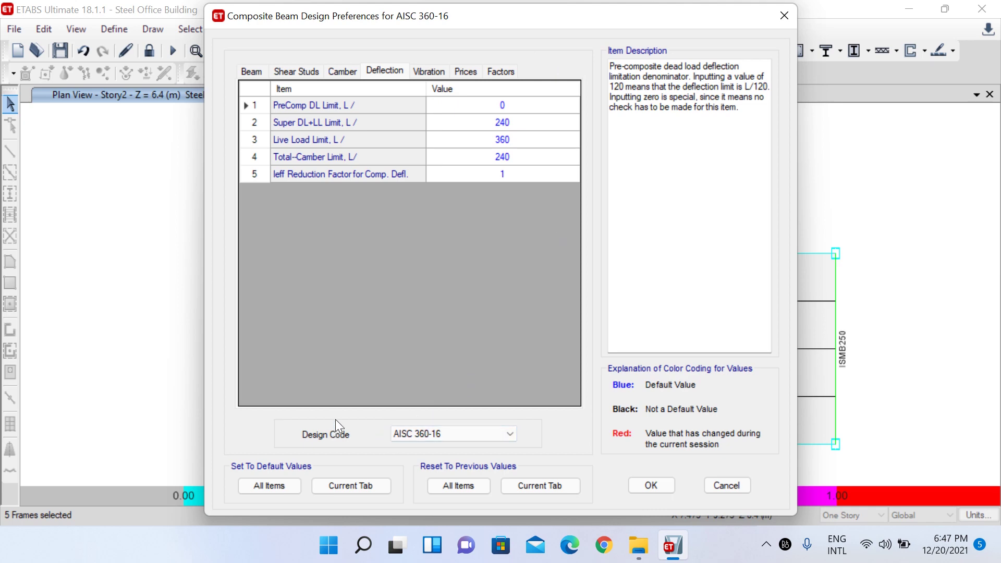
pyautogui.click(784, 15)
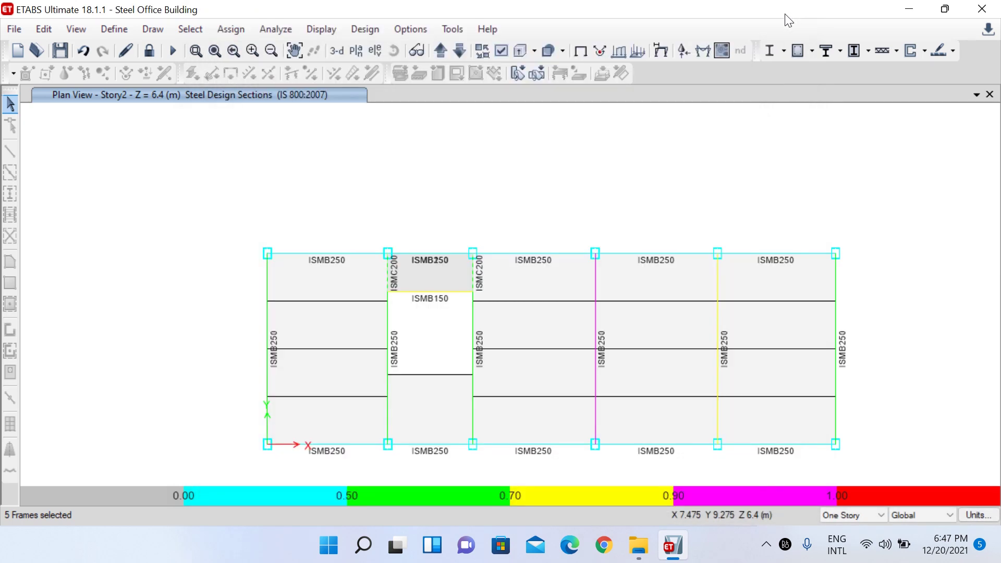
# Display the AISC 360-16 composite beam design manual from the ETABS documentation.
pyautogui.click(492, 29)
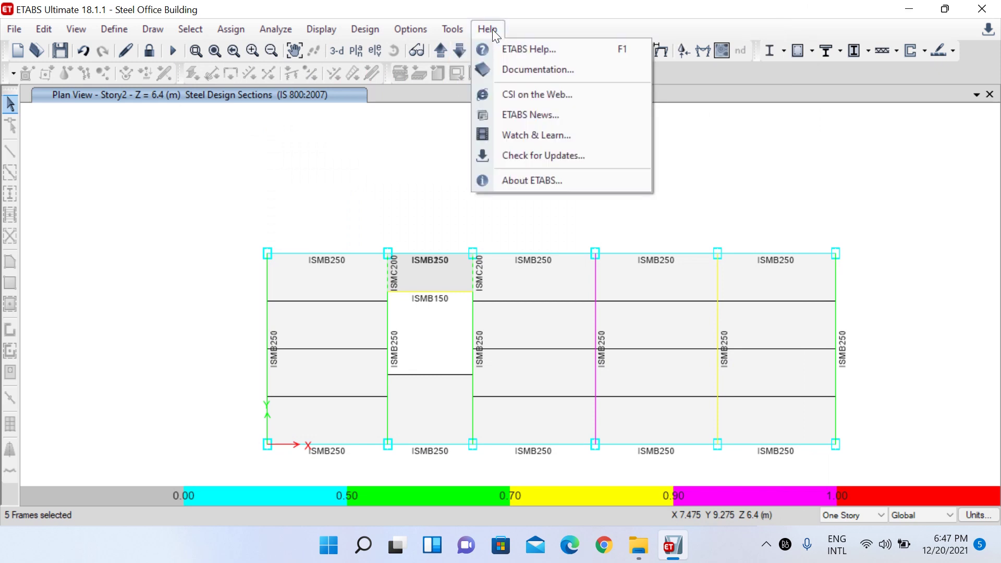
pyautogui.click(527, 70)
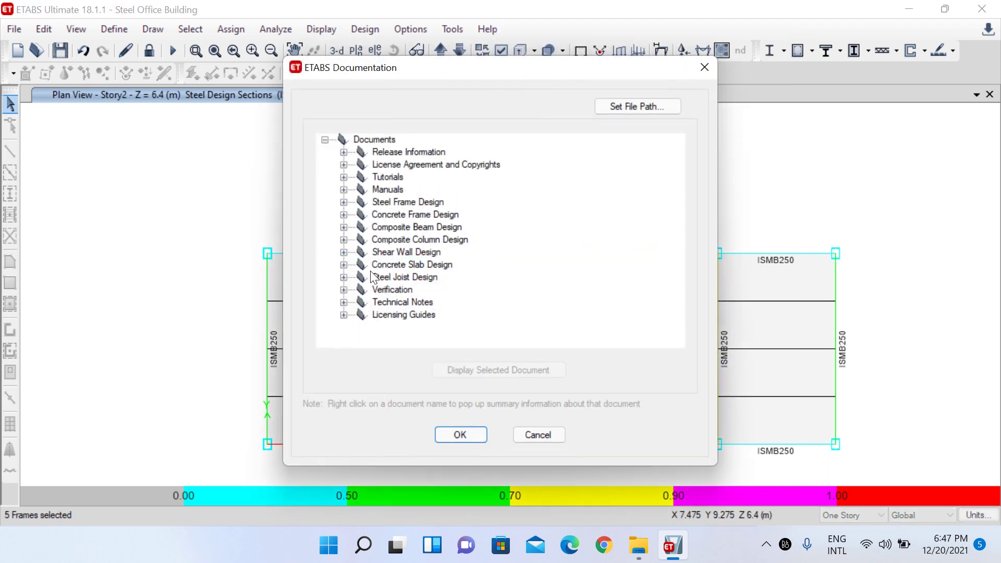
pyautogui.doubleClick(414, 228)
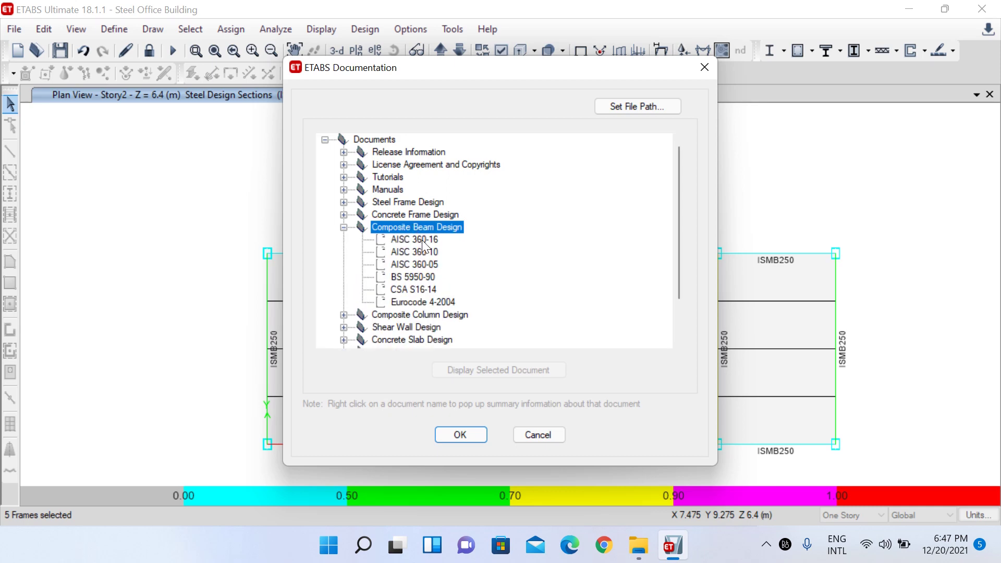
pyautogui.click(422, 240)
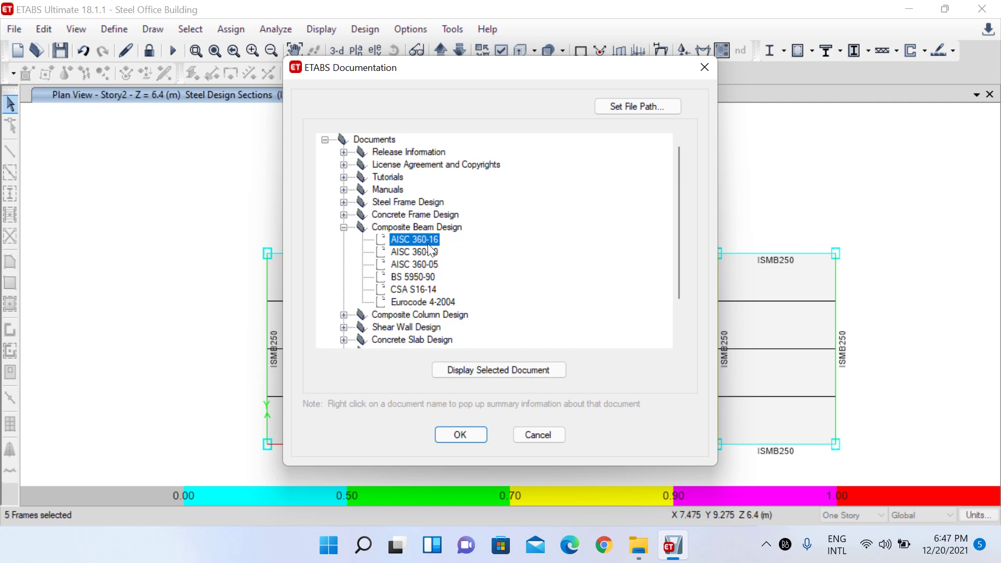
pyautogui.click(502, 367)
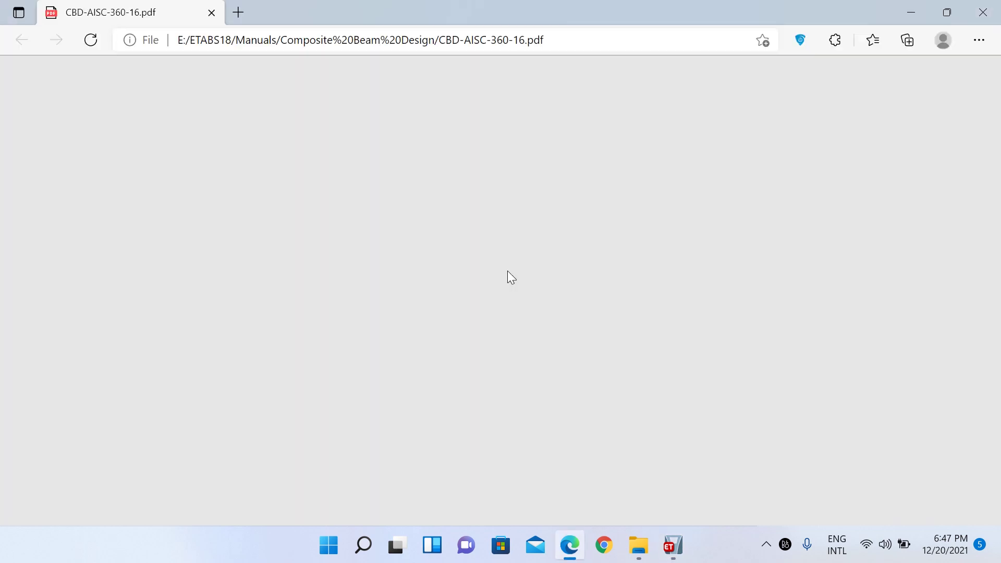
# Browse the cover and contents pages of the composite beam design manual, and close it along with the documentation list.
pyautogui.scroll(15, 532, 261)
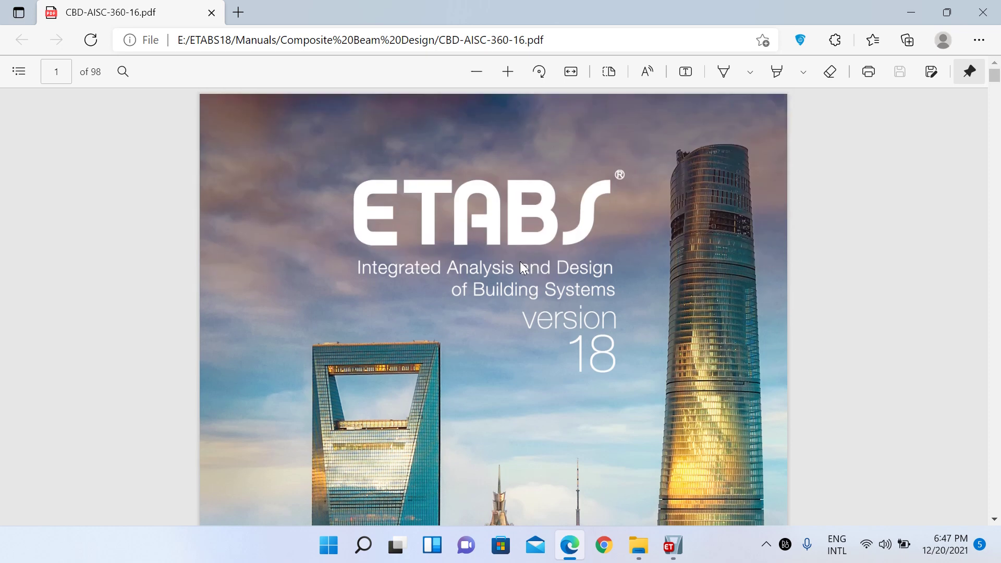
pyautogui.scroll(-10, 521, 266)
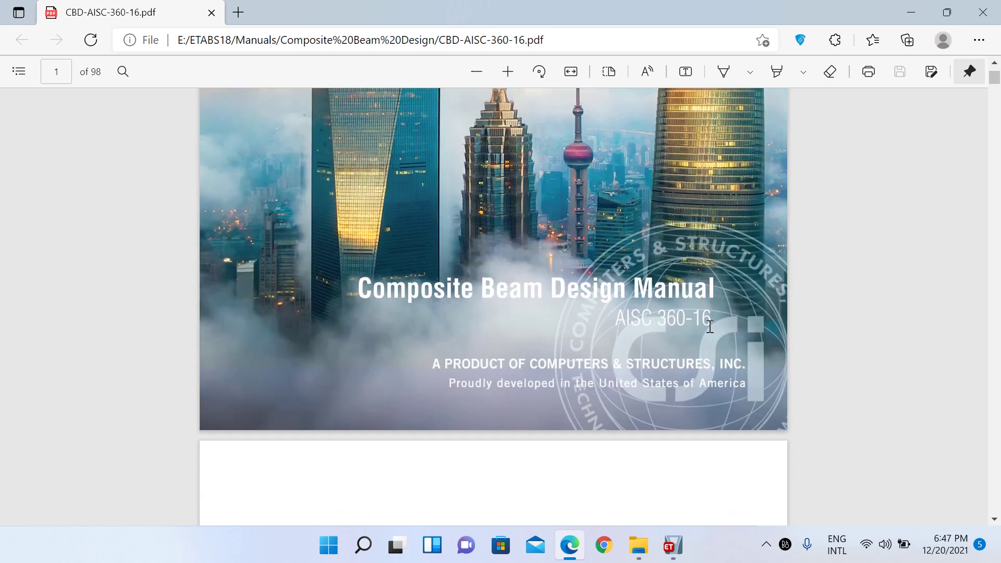
pyautogui.scroll(-10, 599, 249)
pyautogui.scroll(-15, 566, 261)
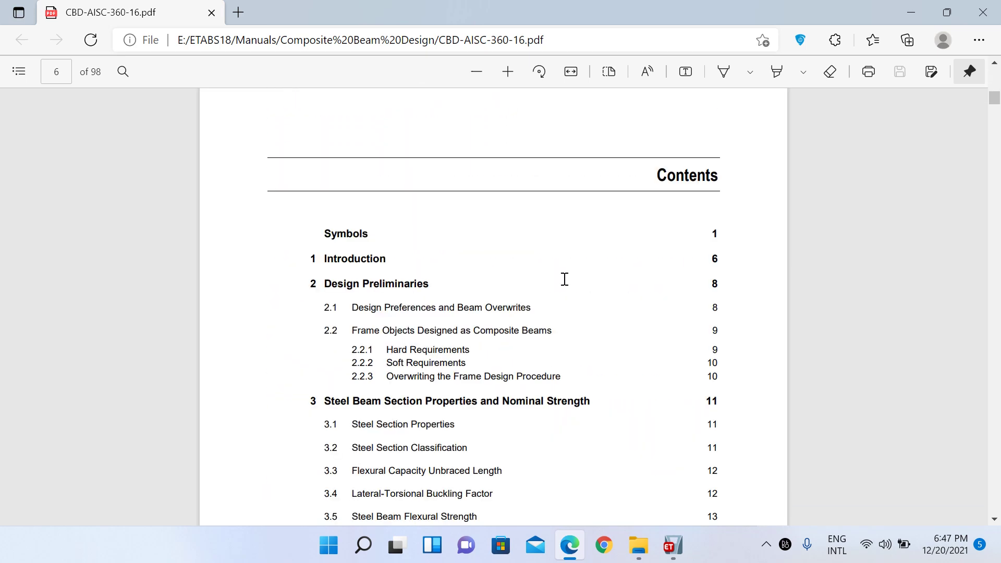
pyautogui.scroll(-5, 483, 298)
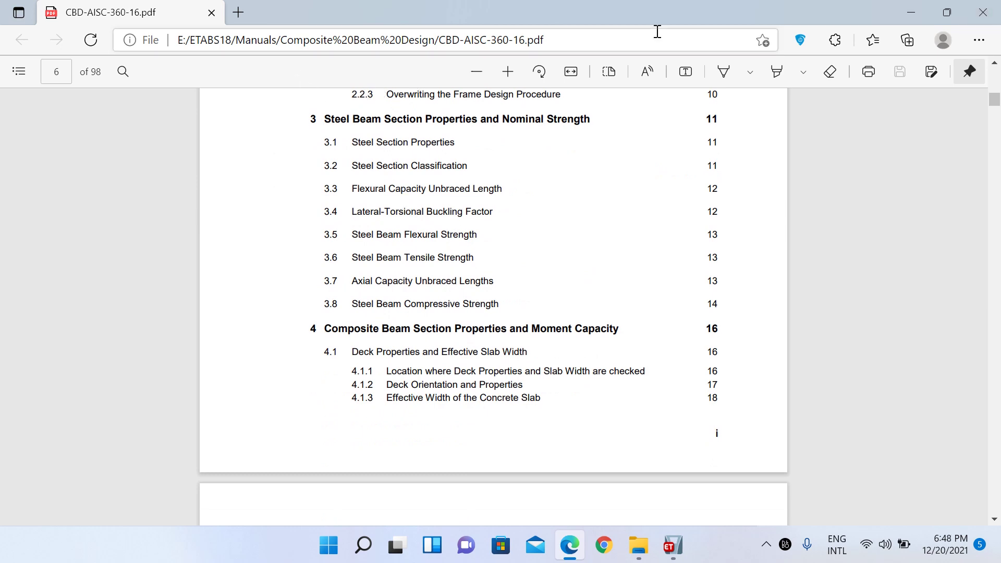
pyautogui.click(983, 12)
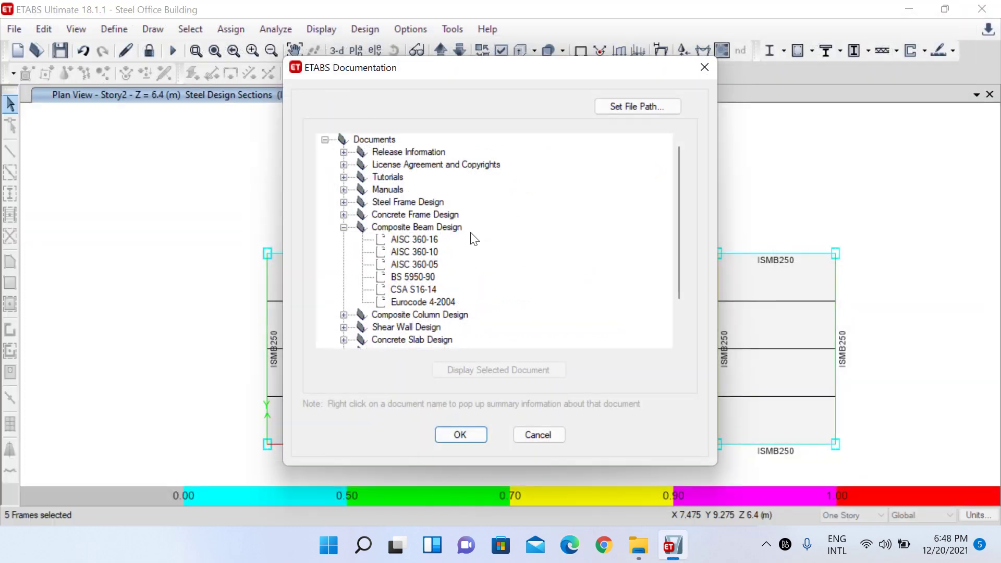
pyautogui.click(538, 436)
# Confirm FFSecBeams and SFSecBeams as the composite beam design groups.
pyautogui.click(364, 28)
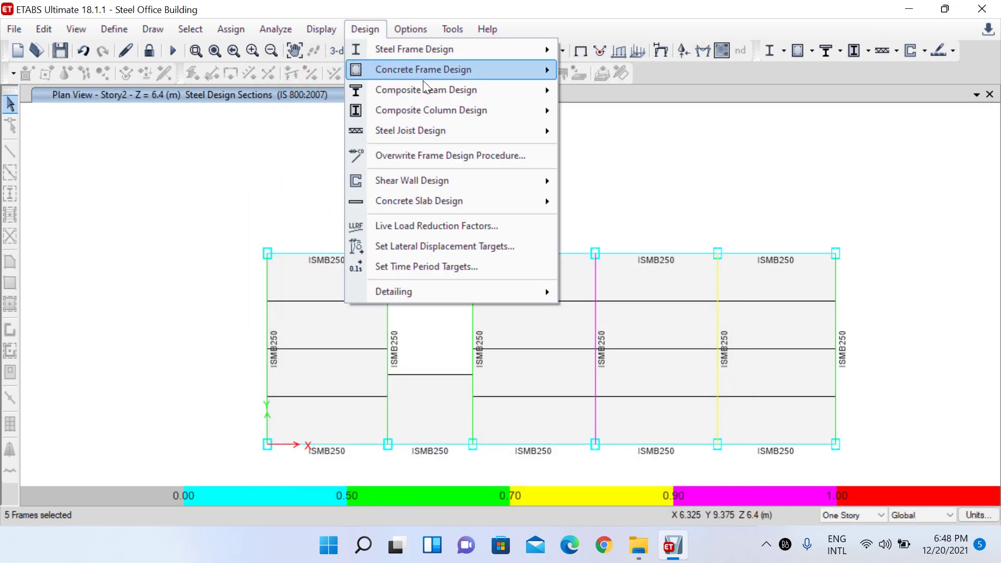
pyautogui.moveTo(519, 90)
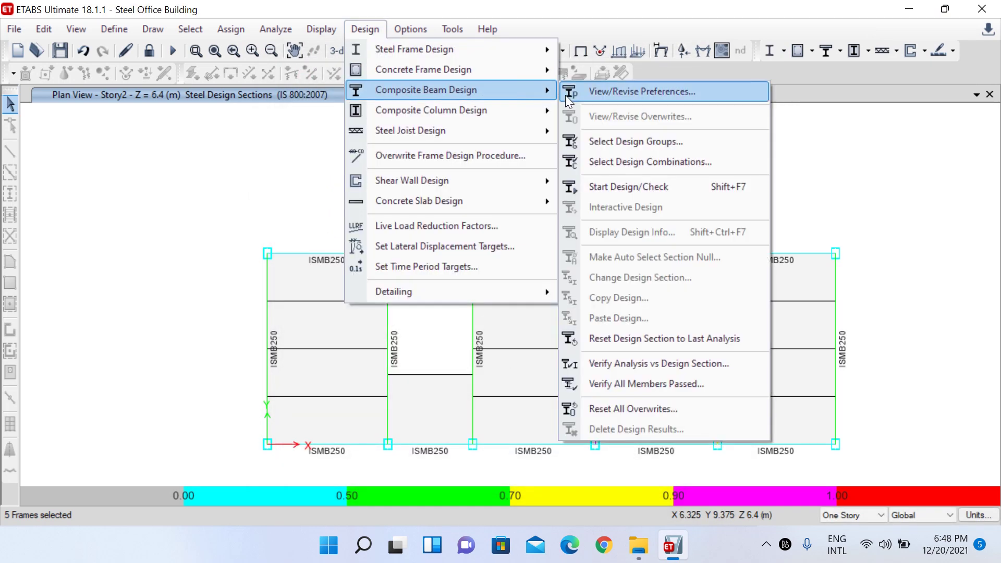
pyautogui.click(611, 141)
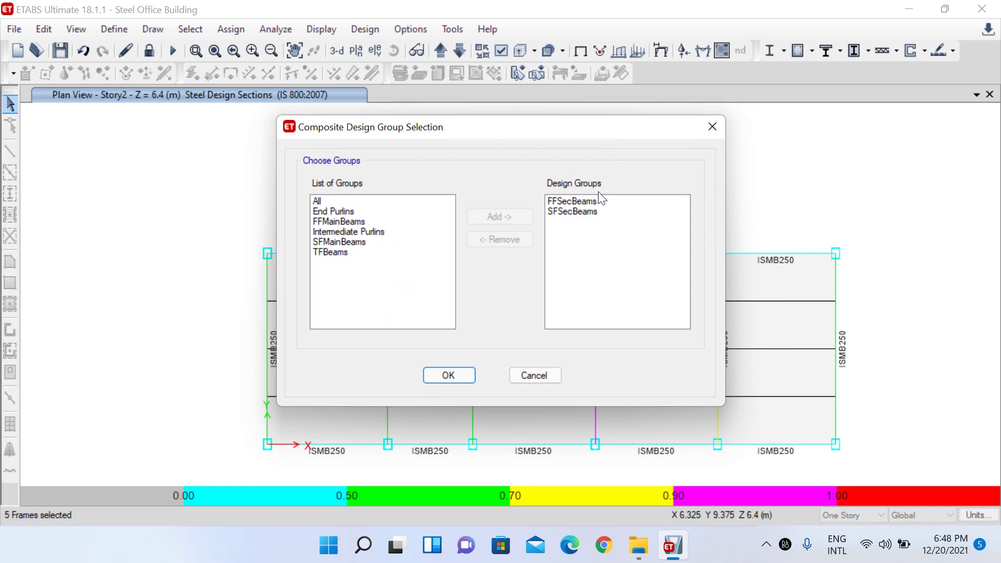
pyautogui.moveTo(574, 202); pyautogui.dragTo(569, 211)
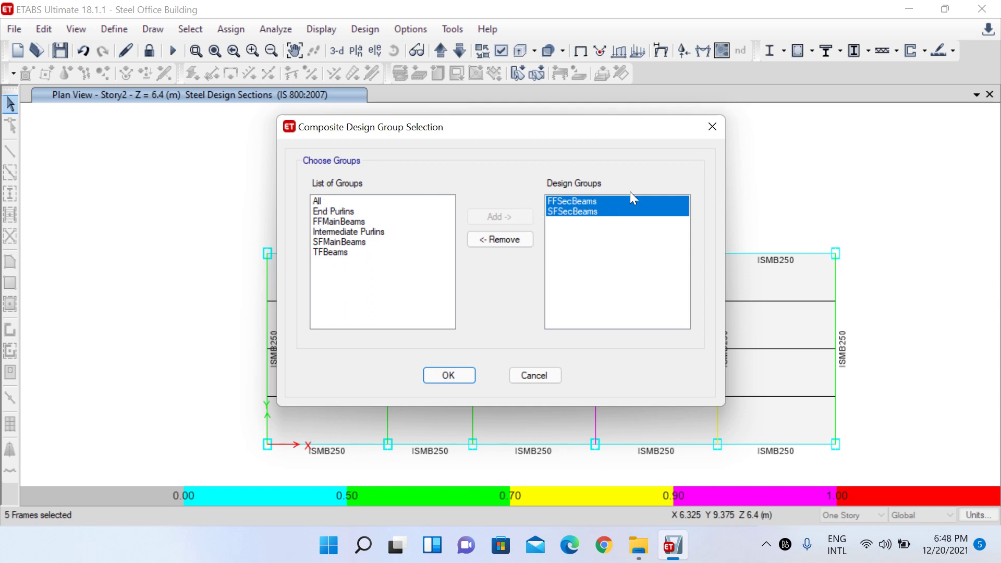
pyautogui.click(462, 375)
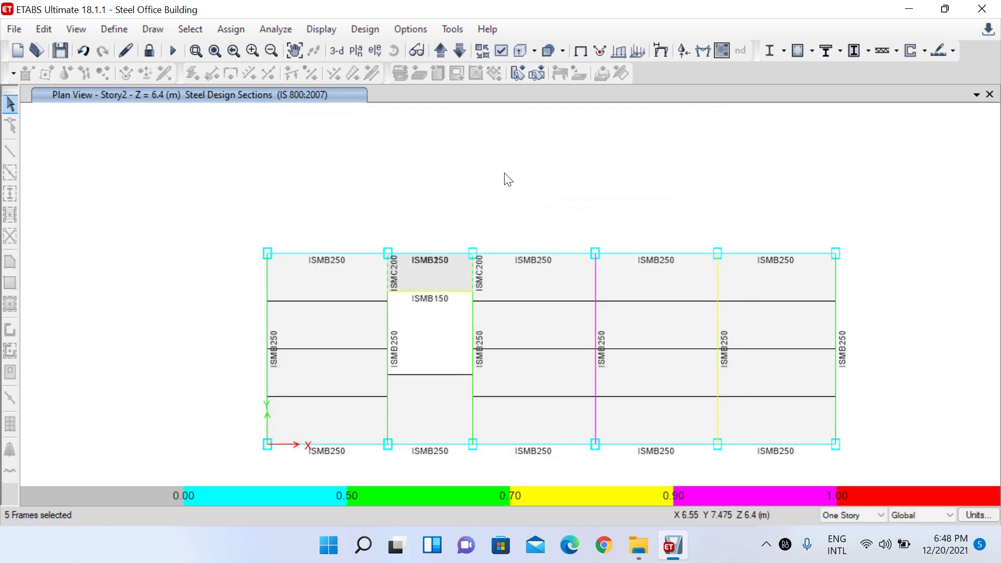
# Run the composite beam design/check and clear the frame selection.
pyautogui.click(376, 29)
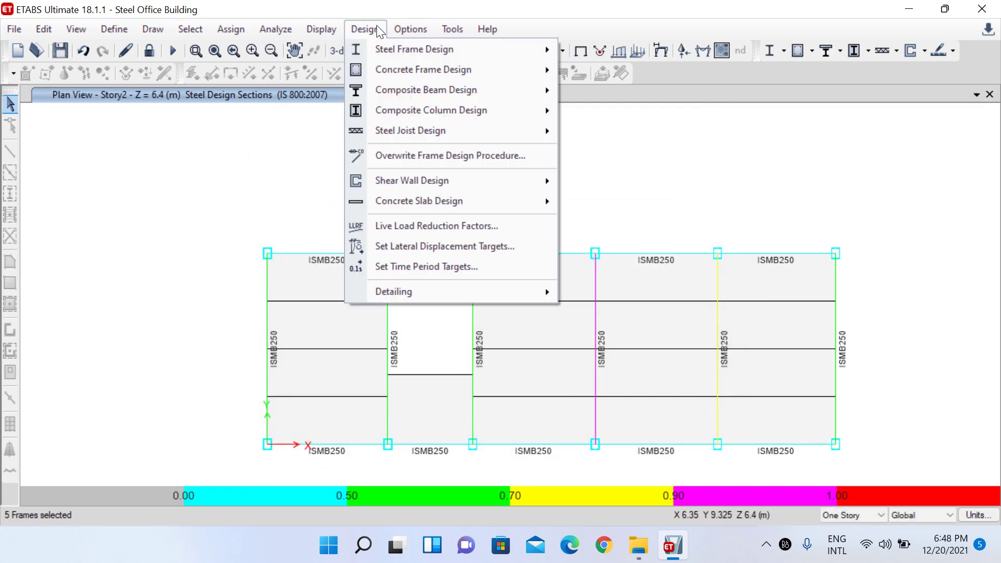
pyautogui.moveTo(538, 89)
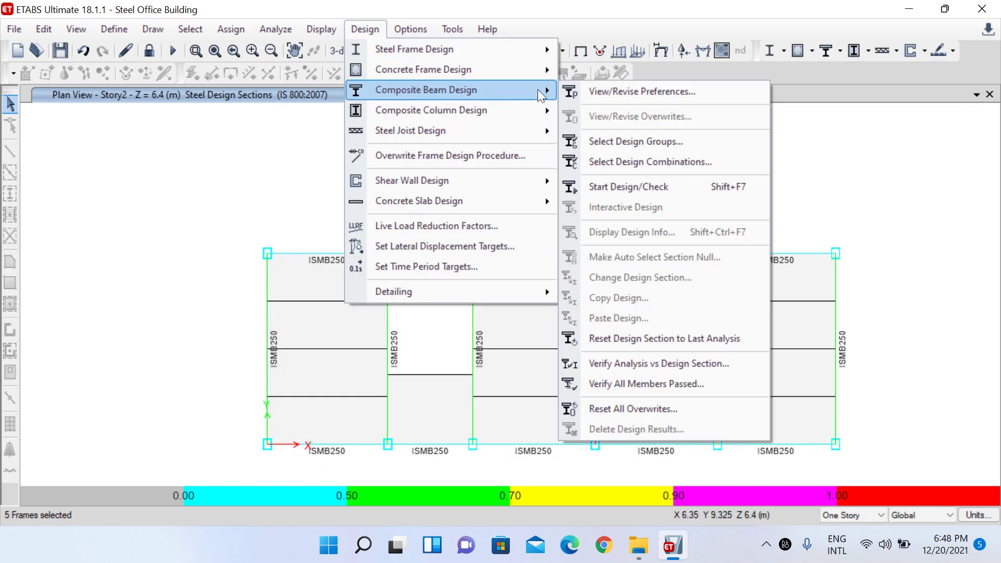
pyautogui.click(645, 187)
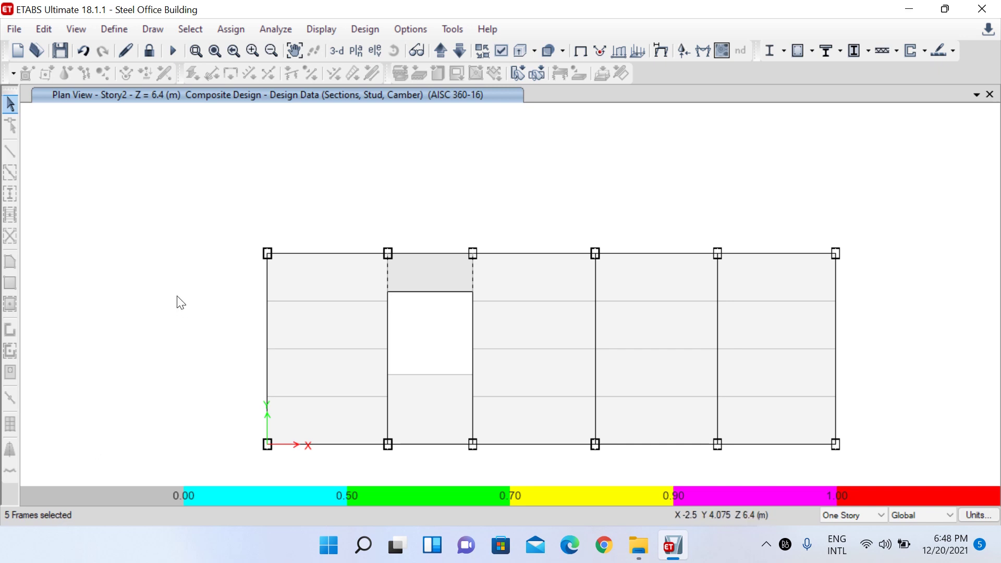
pyautogui.hotkey('ctrl', 'q')
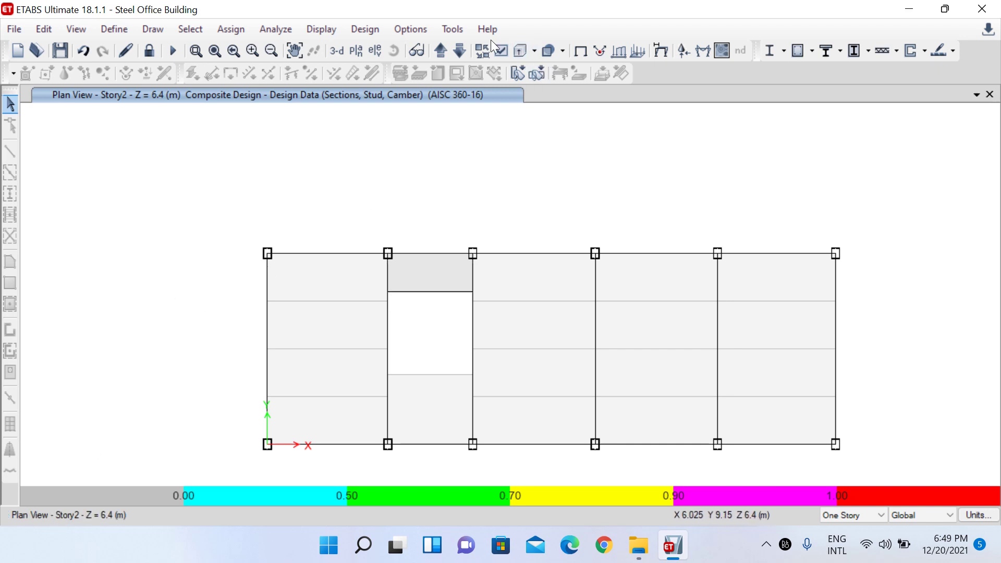
# Run the composite beam design/check again so the Story2 plan shows the designed sections.
pyautogui.click(374, 27)
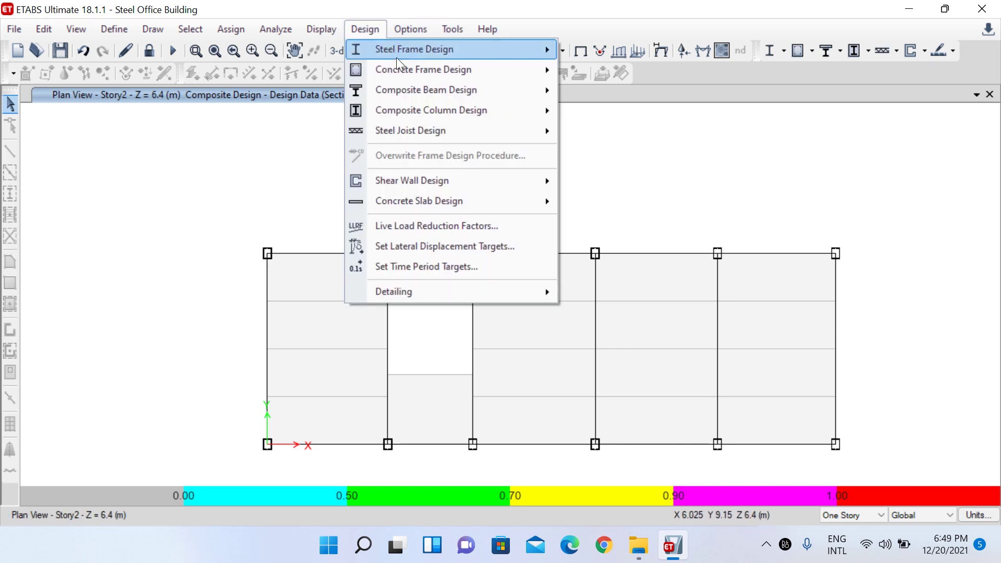
pyautogui.moveTo(493, 90)
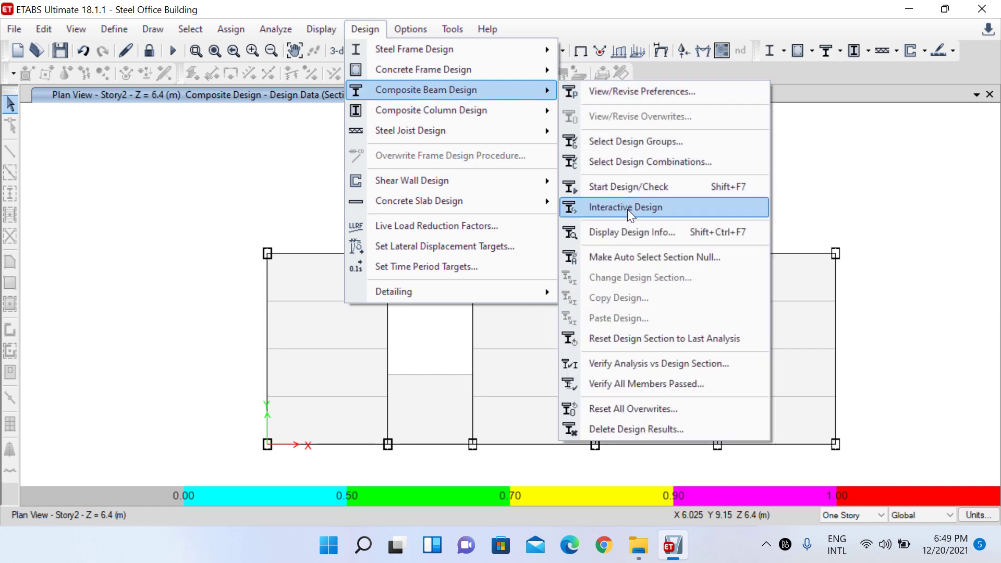
pyautogui.click(631, 189)
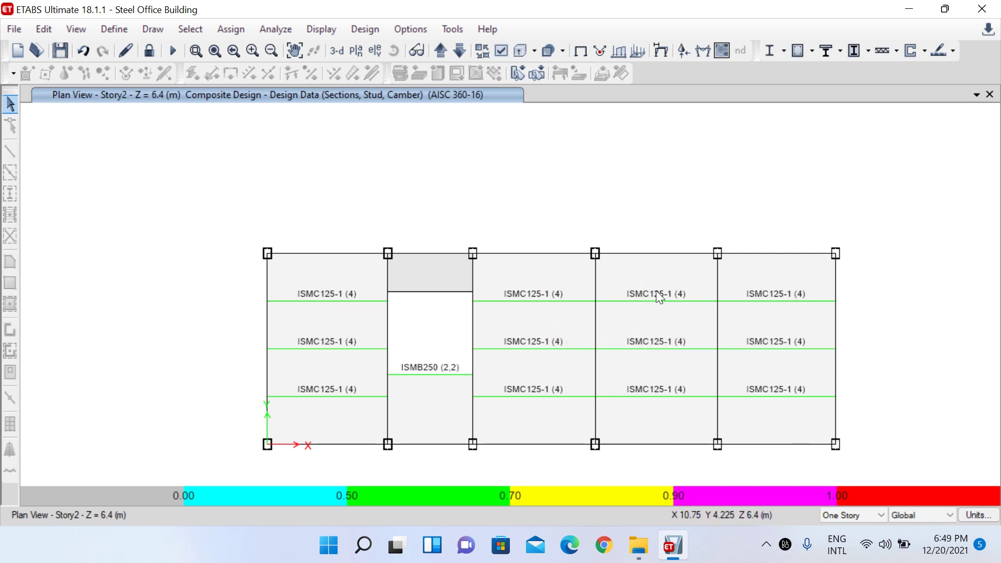
# Inspect the designed secondary beam in the stair-opening bay on the Story2 and Story1 plans, and display the results in 3-D.
pyautogui.click(427, 374)
pyautogui.click(437, 374)
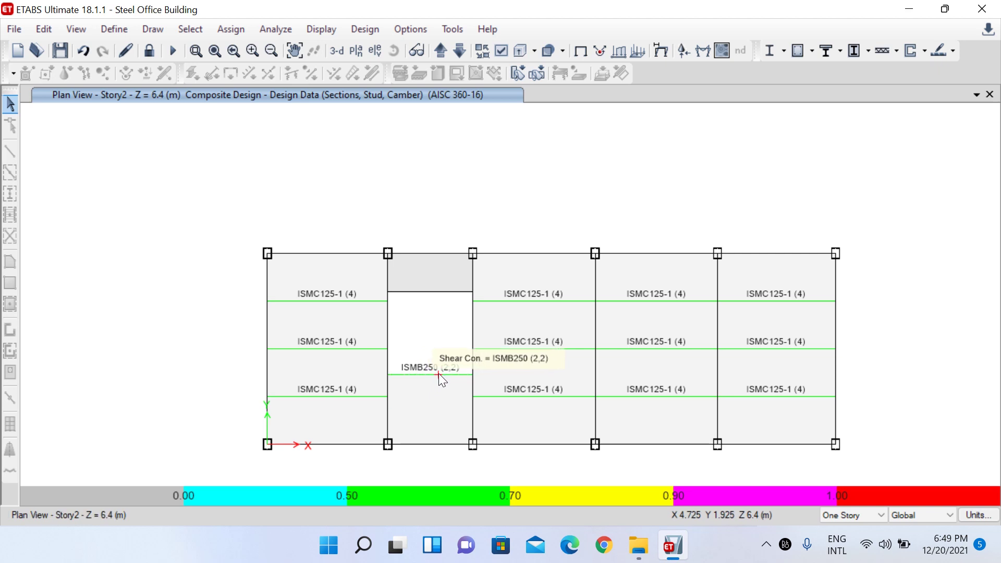
pyautogui.click(460, 50)
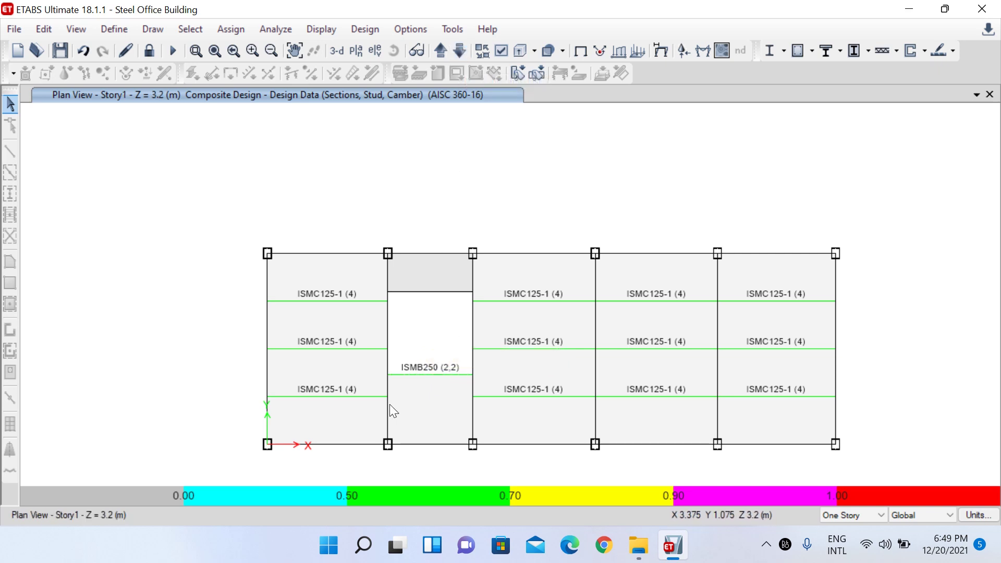
pyautogui.click(436, 373)
pyautogui.hotkey('ctrl', 'q')
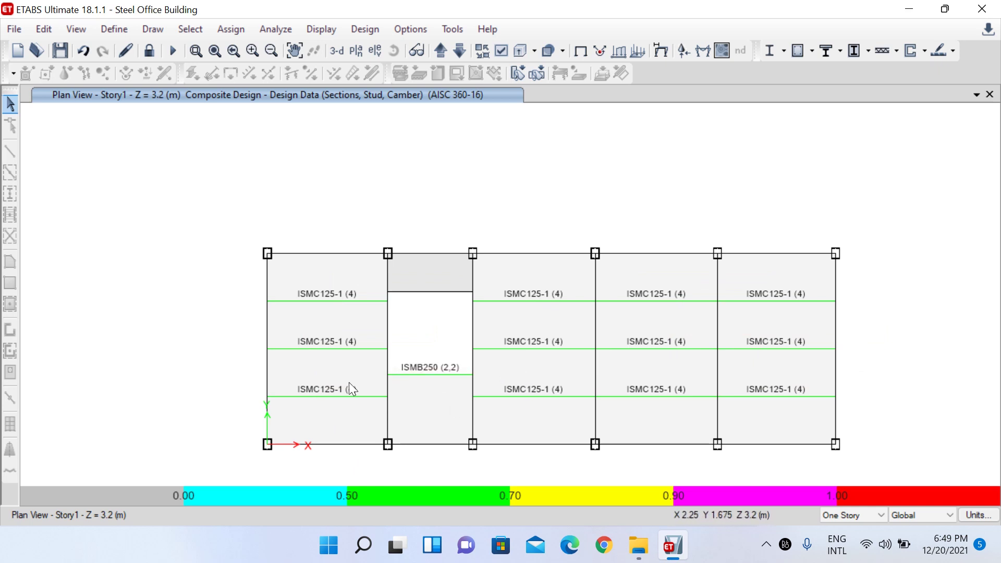
pyautogui.click(338, 49)
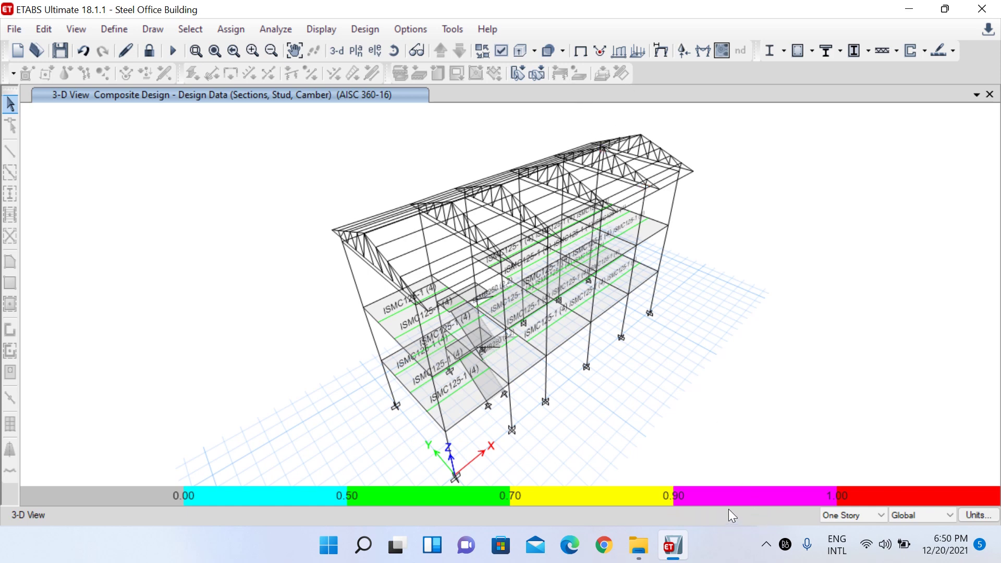
pyautogui.click(767, 544)
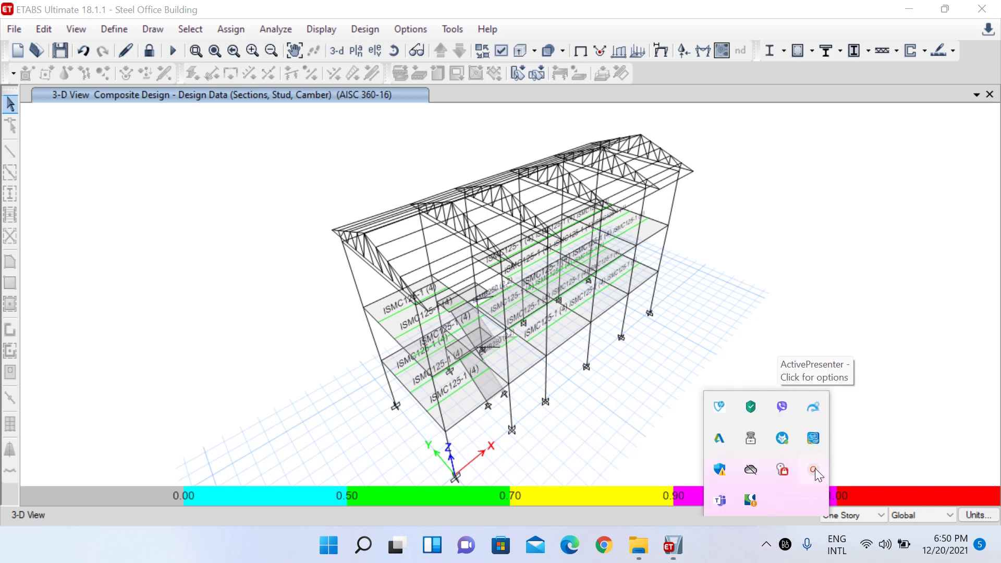